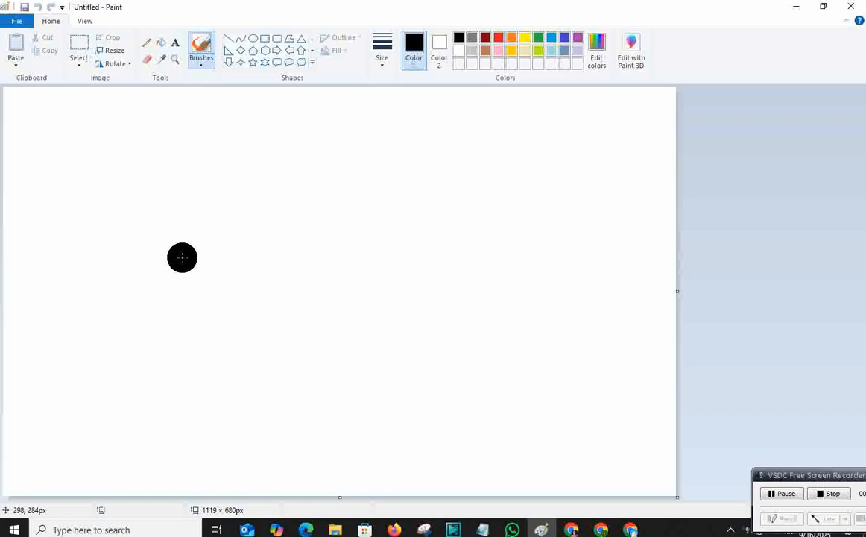
Paint a broad black diagonal band from the canvas's upper edge, roughen its edges with the Watercolor brush and add grey strokes beside it.
mouse_move(89, 116)
left_mouse_down()
mouse_move(10, 95)
mouse_move(152, 100)
mouse_move(102, 88)
mouse_move(165, 115)
mouse_move(232, 206)
mouse_move(301, 269)
mouse_move(275, 203)
mouse_move(223, 165)
left_mouse_up()
left_click(201, 60)
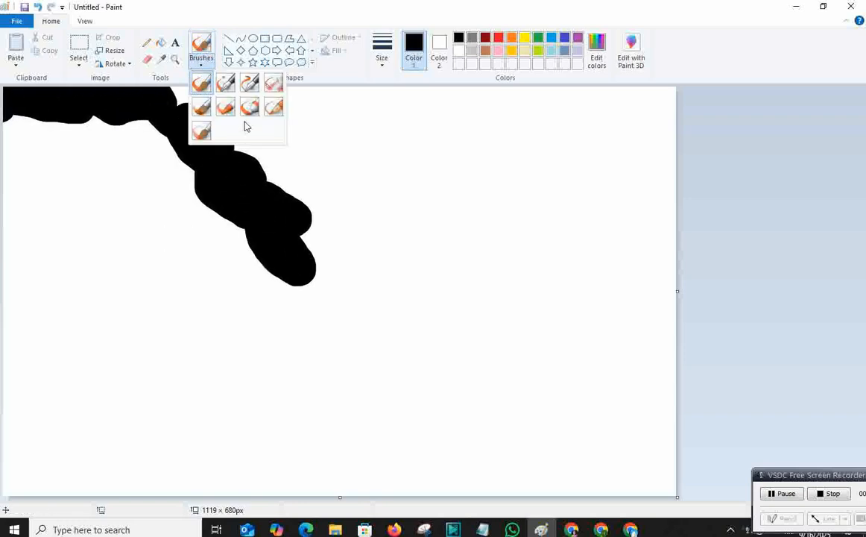
left_click(201, 133)
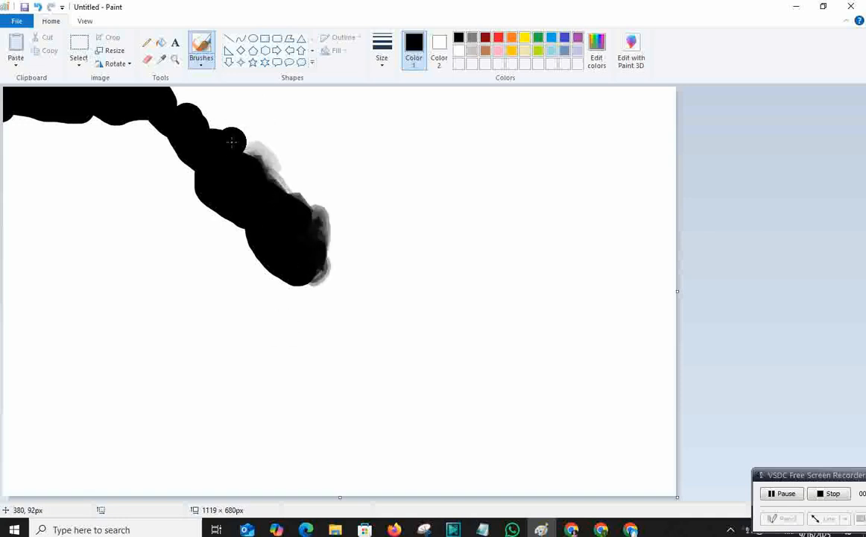
left_click_drag(182, 108, 206, 118)
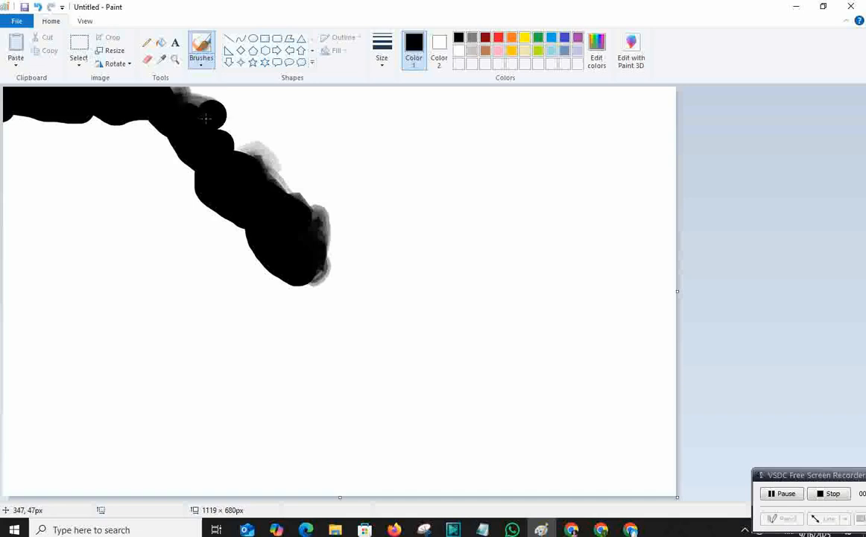
mouse_move(234, 163)
left_mouse_down()
mouse_move(169, 130)
mouse_move(6, 123)
mouse_move(131, 132)
mouse_move(191, 153)
mouse_move(232, 193)
mouse_move(174, 154)
left_mouse_up()
mouse_move(311, 276)
left_mouse_down()
mouse_move(353, 276)
mouse_move(363, 203)
mouse_move(358, 208)
mouse_move(400, 234)
mouse_move(391, 181)
mouse_move(351, 247)
mouse_move(418, 120)
mouse_move(429, 184)
mouse_move(446, 93)
mouse_move(451, 110)
mouse_move(470, 88)
mouse_move(438, 215)
mouse_move(532, 121)
left_mouse_up()
Switch to another textured brush and cover the rest of the canvas with loose black and grey strokes, including a dark band along the bottom.
left_click(201, 56)
left_click(250, 107)
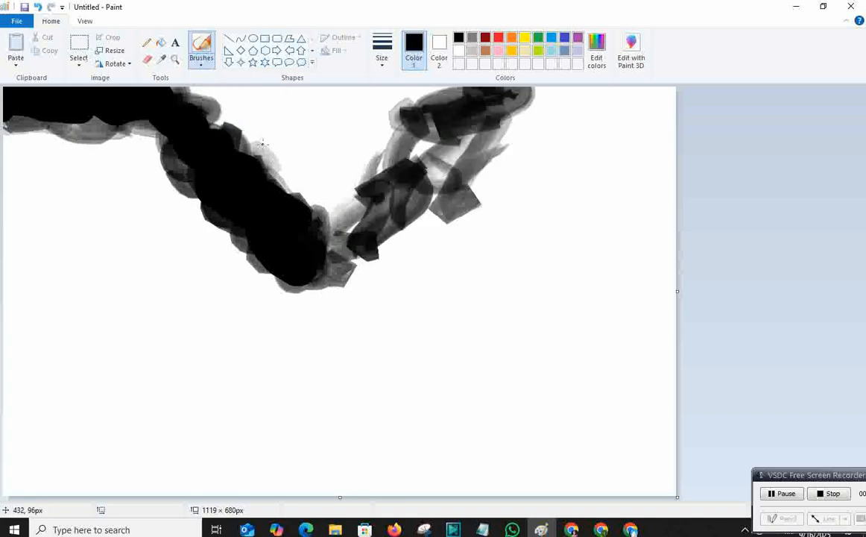
mouse_move(328, 145)
left_mouse_down()
mouse_move(389, 150)
mouse_move(578, 91)
mouse_move(402, 221)
mouse_move(383, 343)
mouse_move(530, 239)
mouse_move(609, 133)
mouse_move(574, 145)
left_mouse_up()
mouse_move(17, 325)
left_mouse_down()
mouse_move(21, 244)
mouse_move(159, 360)
mouse_move(12, 182)
mouse_move(81, 250)
mouse_move(2, 294)
mouse_move(252, 357)
mouse_move(234, 365)
mouse_move(362, 384)
mouse_move(462, 365)
mouse_move(496, 343)
left_mouse_up()
mouse_move(285, 135)
left_mouse_down()
mouse_move(214, 111)
mouse_move(298, 190)
mouse_move(343, 253)
mouse_move(164, 171)
mouse_move(22, 127)
mouse_move(149, 228)
mouse_move(166, 262)
left_mouse_up()
mouse_move(331, 101)
left_mouse_down()
mouse_move(306, 97)
mouse_move(344, 101)
mouse_move(267, 91)
mouse_move(349, 96)
mouse_move(362, 106)
left_mouse_up()
mouse_move(557, 250)
left_mouse_down()
mouse_move(529, 299)
mouse_move(600, 240)
mouse_move(575, 263)
mouse_move(455, 319)
mouse_move(500, 293)
mouse_move(501, 306)
mouse_move(533, 299)
mouse_move(483, 318)
mouse_move(466, 355)
mouse_move(436, 381)
mouse_move(540, 420)
left_mouse_up()
mouse_move(433, 438)
left_mouse_down()
mouse_move(206, 489)
mouse_move(462, 482)
mouse_move(245, 487)
mouse_move(314, 465)
mouse_move(535, 476)
mouse_move(458, 476)
mouse_move(599, 490)
mouse_move(317, 492)
mouse_move(38, 479)
mouse_move(67, 492)
mouse_move(1, 484)
mouse_move(228, 476)
mouse_move(176, 469)
mouse_move(336, 482)
mouse_move(531, 476)
mouse_move(553, 418)
mouse_move(596, 424)
mouse_move(552, 430)
mouse_move(547, 418)
mouse_move(426, 376)
mouse_move(515, 410)
mouse_move(770, 380)
left_mouse_up()
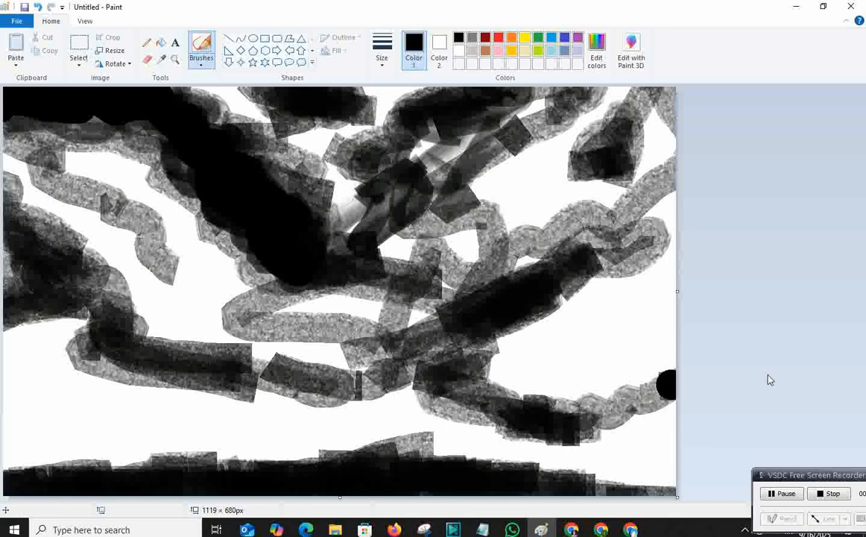
Define custom orange, brown and yellow colors and brush them over most of the black and white canvas.
left_click(597, 52)
left_click(326, 222)
left_click(321, 345)
mouse_move(195, 233)
left_mouse_down()
mouse_move(161, 167)
mouse_move(164, 154)
mouse_move(138, 135)
mouse_move(22, 132)
mouse_move(96, 130)
mouse_move(199, 224)
mouse_move(216, 223)
mouse_move(218, 252)
mouse_move(278, 284)
mouse_move(142, 196)
mouse_move(112, 153)
left_mouse_up()
mouse_move(284, 142)
left_mouse_down()
mouse_move(296, 132)
mouse_move(343, 132)
left_mouse_up()
left_click_drag(243, 109, 252, 106)
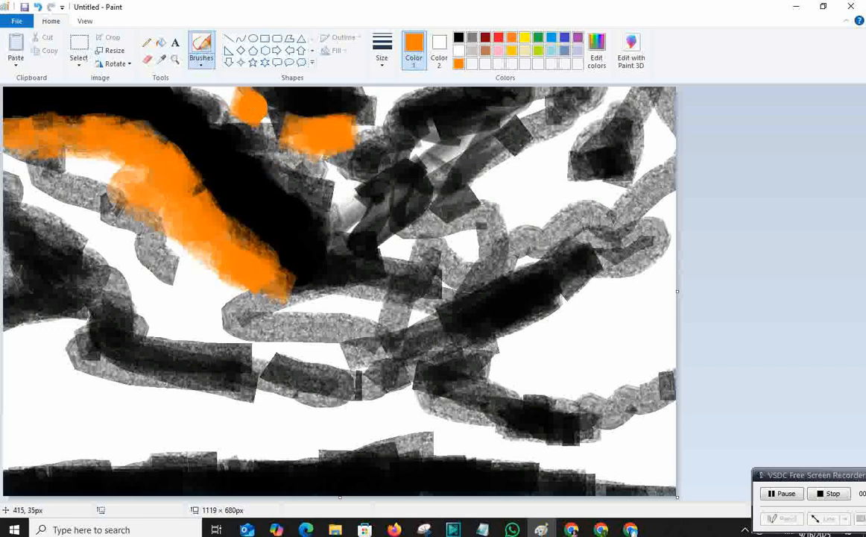
left_click_drag(343, 183, 372, 182)
mouse_move(412, 143)
left_mouse_down()
mouse_move(421, 141)
mouse_move(366, 224)
mouse_move(298, 261)
mouse_move(448, 190)
mouse_move(505, 188)
mouse_move(537, 104)
mouse_move(623, 97)
mouse_move(390, 139)
mouse_move(343, 93)
mouse_move(276, 142)
mouse_move(216, 91)
mouse_move(566, 188)
mouse_move(522, 179)
mouse_move(470, 195)
mouse_move(596, 126)
mouse_move(461, 256)
mouse_move(537, 267)
mouse_move(361, 310)
mouse_move(205, 302)
left_mouse_up()
left_click(785, 493)
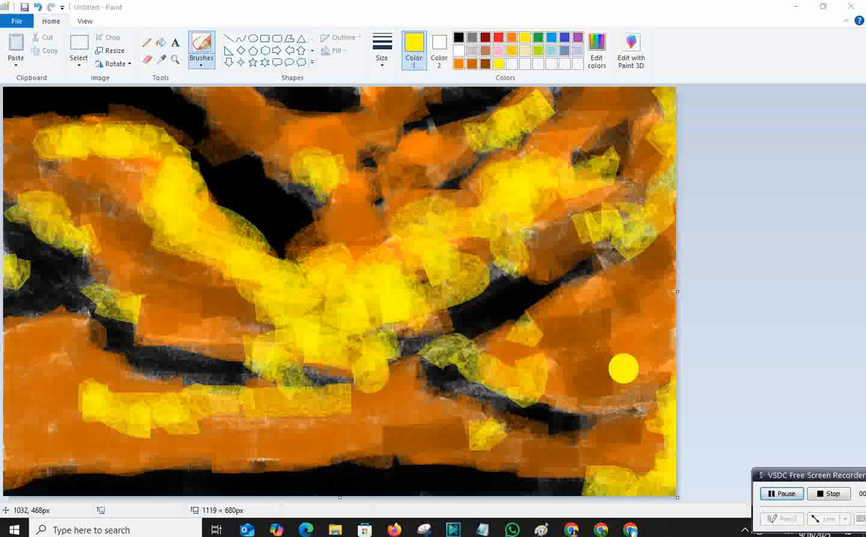
Add small yellow dabs to the painting, then use black to darken scattered patches and the bottom band.
mouse_move(515, 264)
left_mouse_down()
mouse_move(495, 266)
mouse_move(524, 241)
left_mouse_up()
left_click_drag(602, 251, 619, 252)
left_click_drag(440, 123, 422, 126)
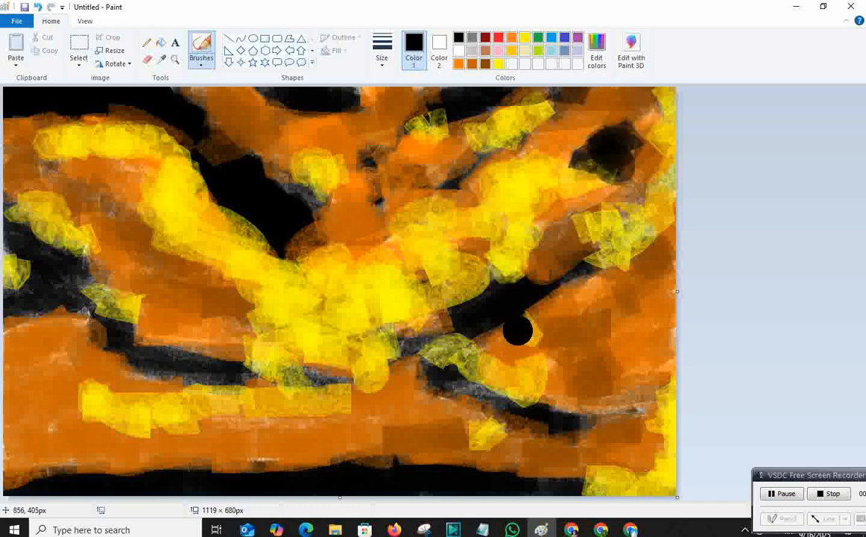
mouse_move(284, 459)
left_mouse_down()
mouse_move(205, 458)
mouse_move(103, 482)
left_mouse_up()
mouse_move(173, 298)
left_mouse_down()
mouse_move(205, 296)
mouse_move(199, 300)
mouse_move(373, 196)
mouse_move(362, 68)
left_mouse_up()
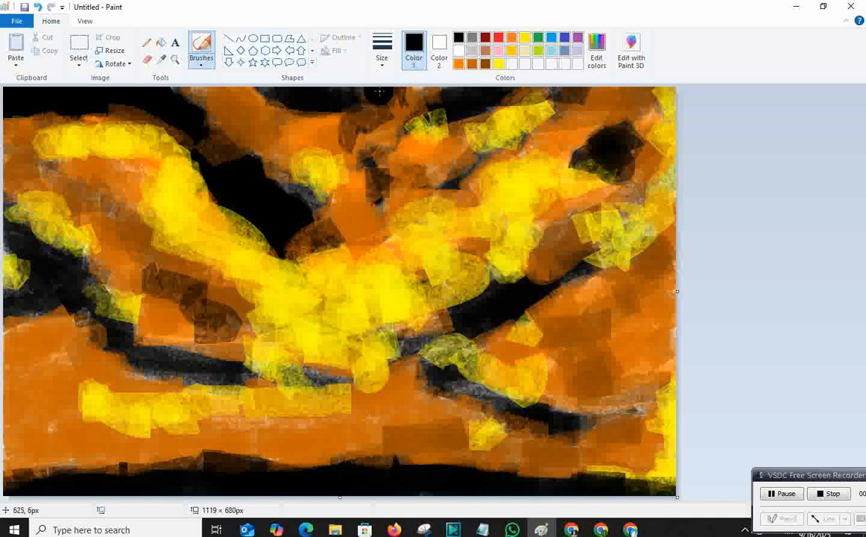
left_click_drag(373, 394, 363, 399)
left_click_drag(427, 437, 456, 445)
left_click_drag(555, 380, 595, 339)
Smear the painting into vertical bands by resizing its height to 6 pixels and back to 680 pixels, with the width kept at 1119.
mouse_move(677, 292)
left_mouse_down()
mouse_move(633, 306)
mouse_move(664, 328)
left_mouse_up()
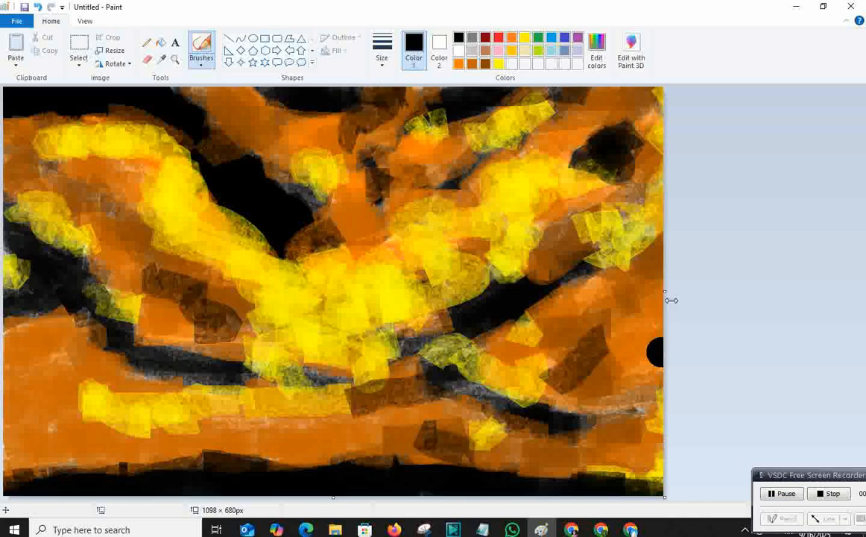
left_click(37, 8)
left_click(109, 51)
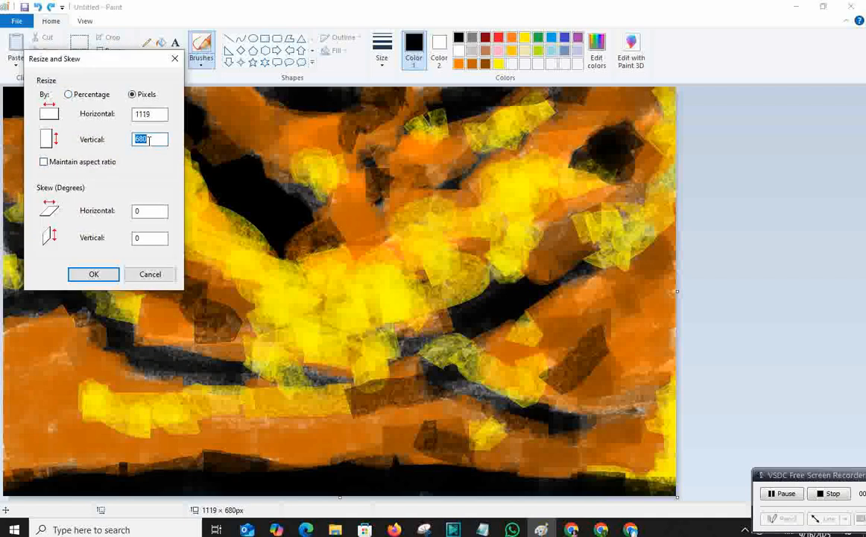
type("6")
key("Return")
left_click(109, 50)
left_click(132, 93)
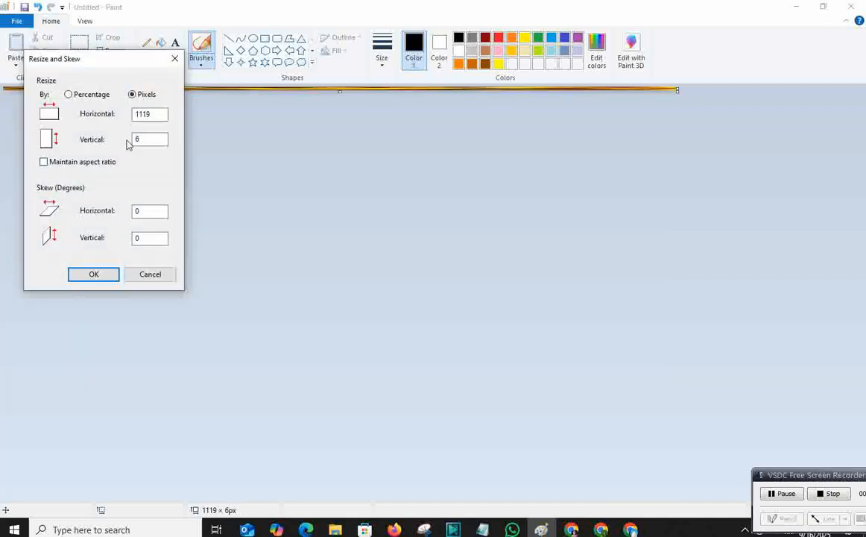
type("0")
key("Return")
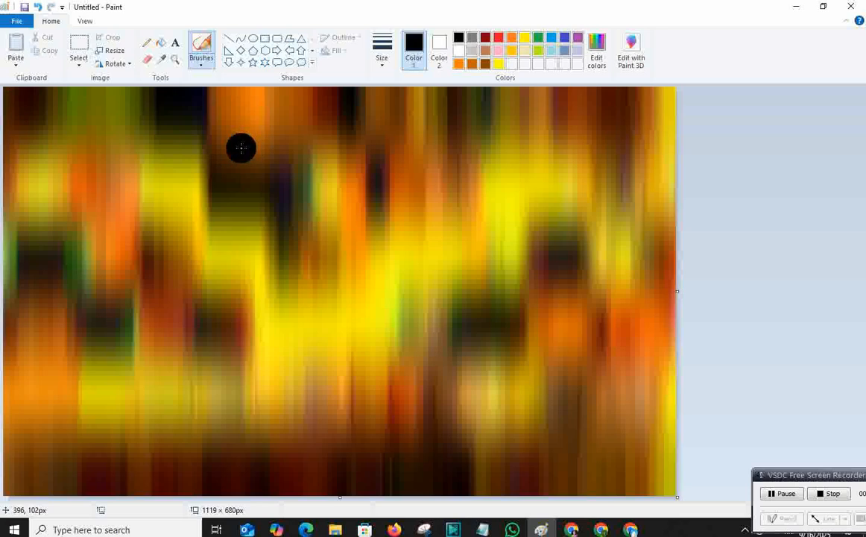
Choose the Oval shape with a solid color fill.
left_click(255, 39)
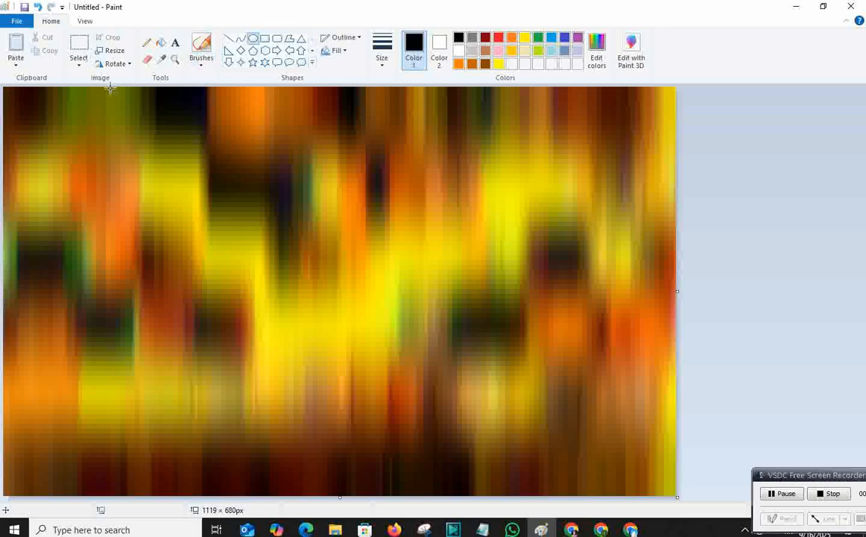
left_click(337, 50)
left_click(317, 80)
left_click_drag(284, 143, 527, 382)
left_click_drag(452, 307, 381, 271)
left_click(748, 250)
key("ctrl+z")
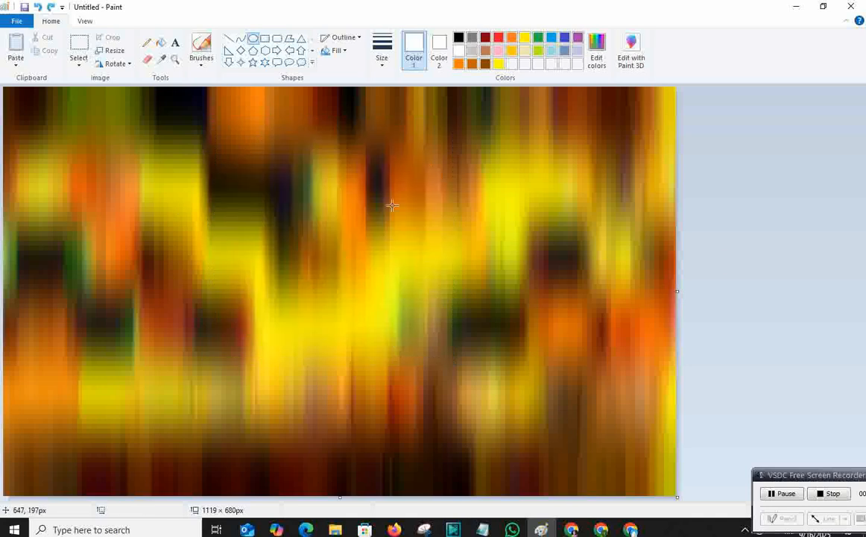
Extend the canvas with black to 1434 px wide and draw a solid white circle of about 204 × 209 px in the black area.
left_click_drag(682, 290, 864, 291)
left_click(439, 48)
left_click(459, 38)
mouse_move(742, 206)
left_mouse_down()
mouse_move(815, 310)
mouse_move(863, 331)
left_mouse_up()
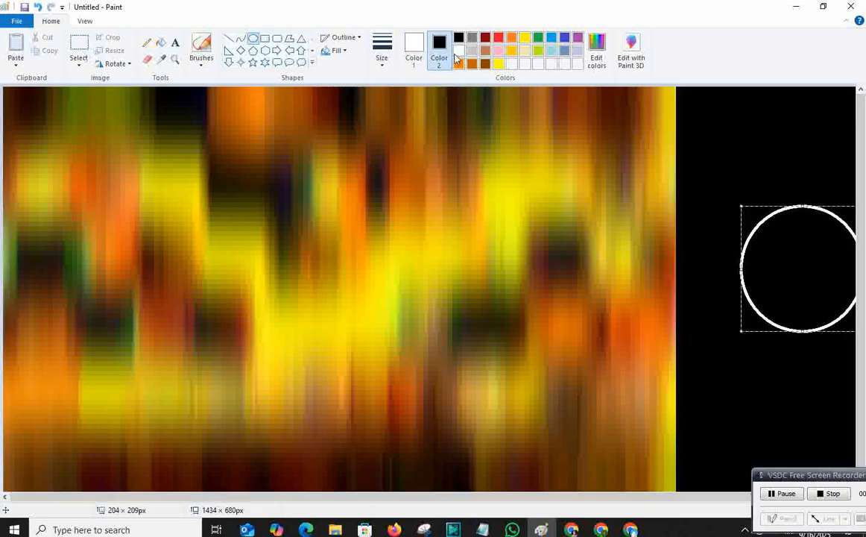
left_click(458, 51)
left_click_drag(809, 264, 777, 265)
Draw a black-filled oval of about 237 × 258 px without a visible outline over the white disc, offset toward its upper right.
left_click_drag(709, 206, 858, 329)
left_click(746, 127)
left_click(334, 50)
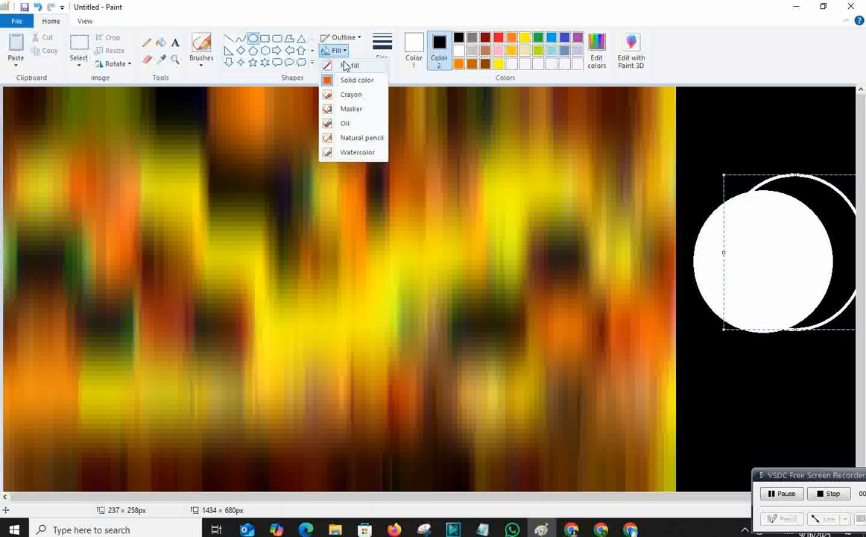
left_click(356, 79)
left_click_drag(840, 262, 831, 257)
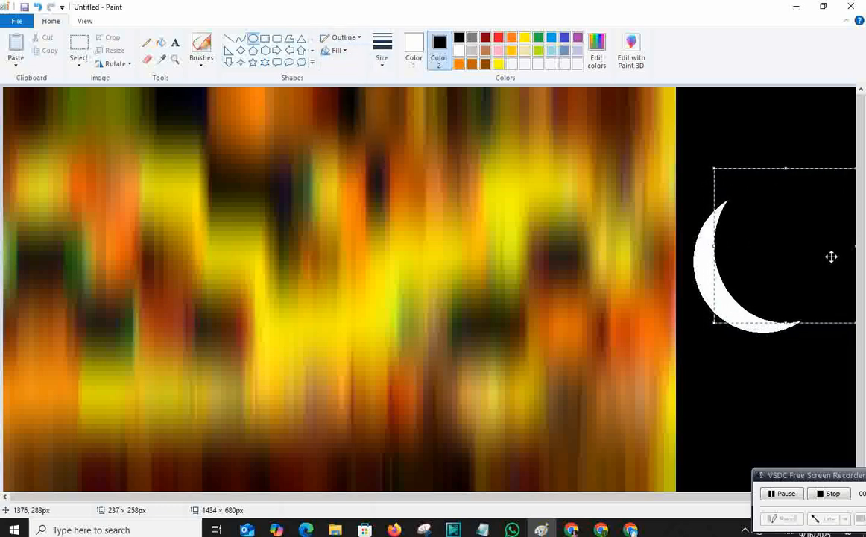
Shrink the black oval to about 198 × 223 px and shift it so that only a white crescent remains.
left_click_drag(715, 168, 739, 190)
left_click_drag(840, 248, 822, 251)
left_click_drag(773, 235, 771, 235)
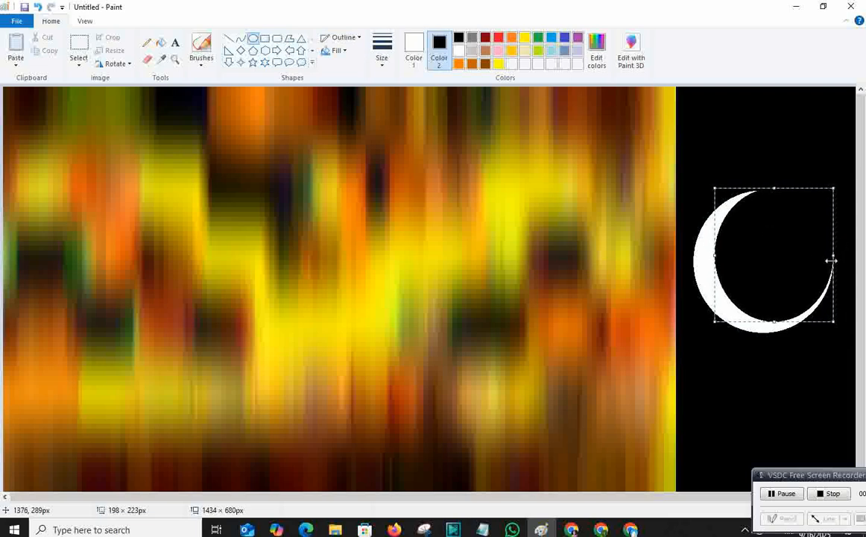
left_click(559, 145)
left_click(79, 61)
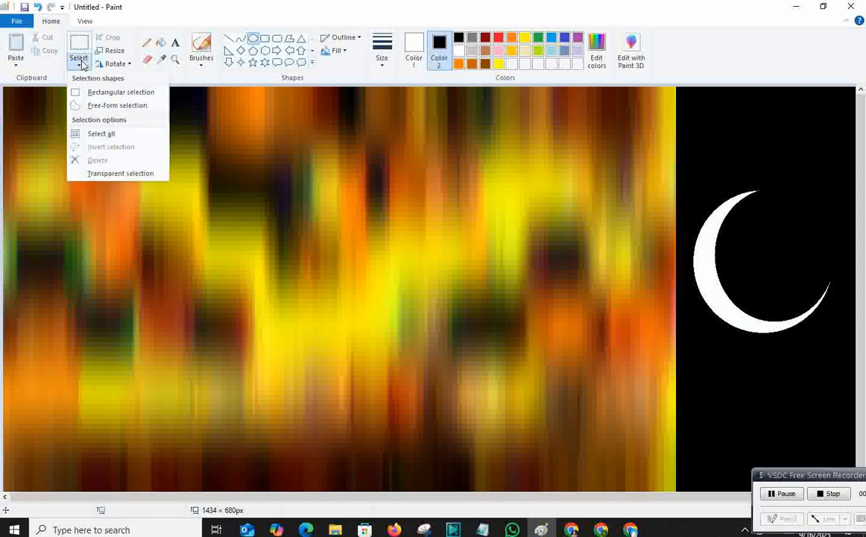
left_click(101, 134)
left_click(79, 64)
left_click(266, 190)
left_click_drag(679, 161, 774, 341)
key("ctrl+z")
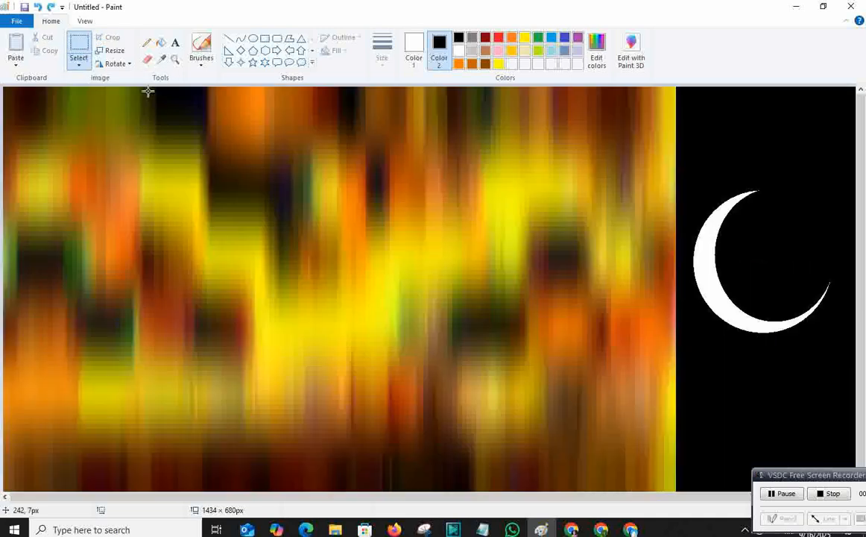
Make a transparent rectangular selection of about 286 × 299 px around the crescent and copy it.
left_click(79, 64)
left_click(75, 93)
left_click_drag(771, 356, 855, 343)
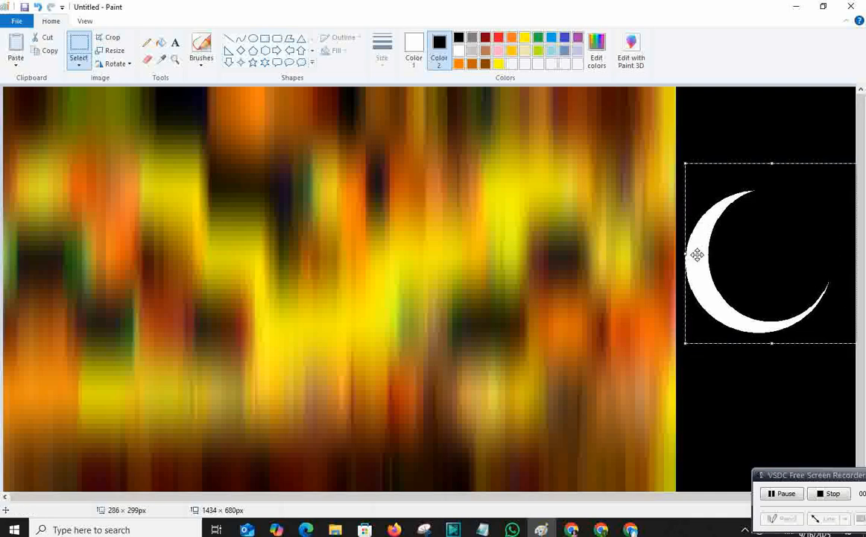
key("ctrl+v")
left_click(830, 252)
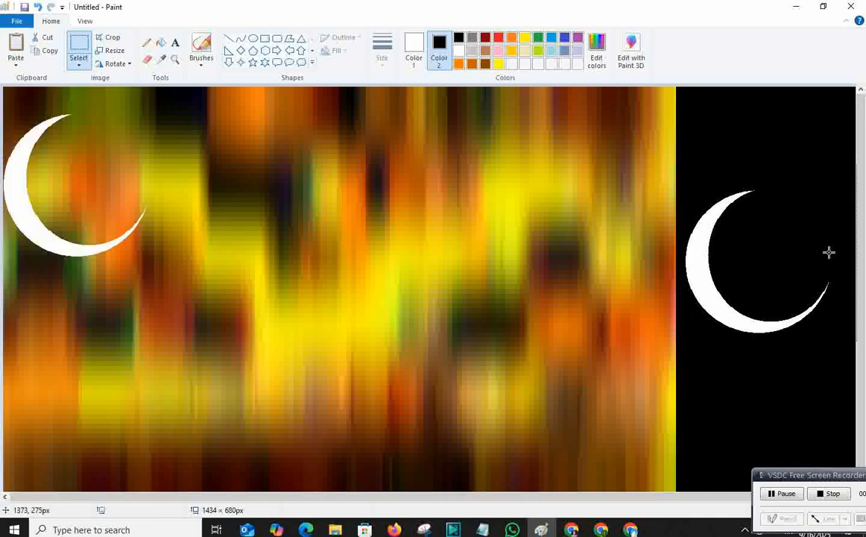
left_click(853, 278)
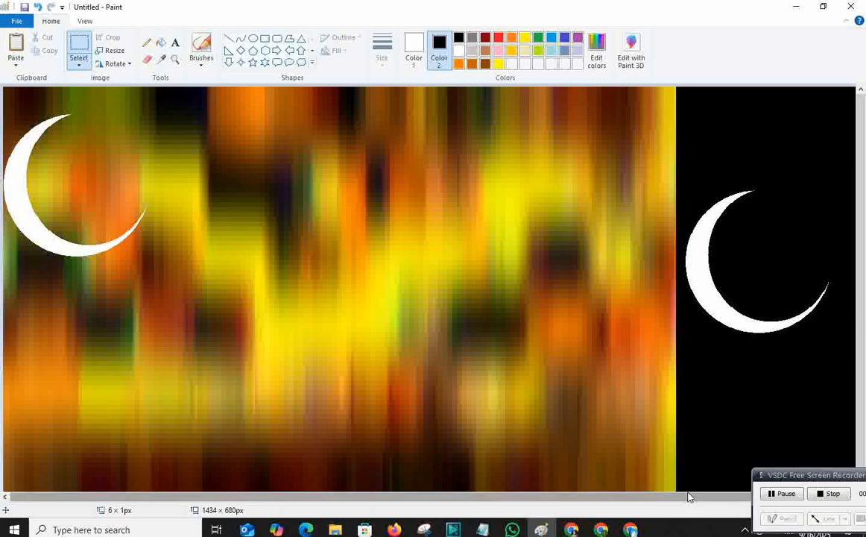
left_click_drag(687, 496, 696, 497)
left_click_drag(856, 292, 662, 264)
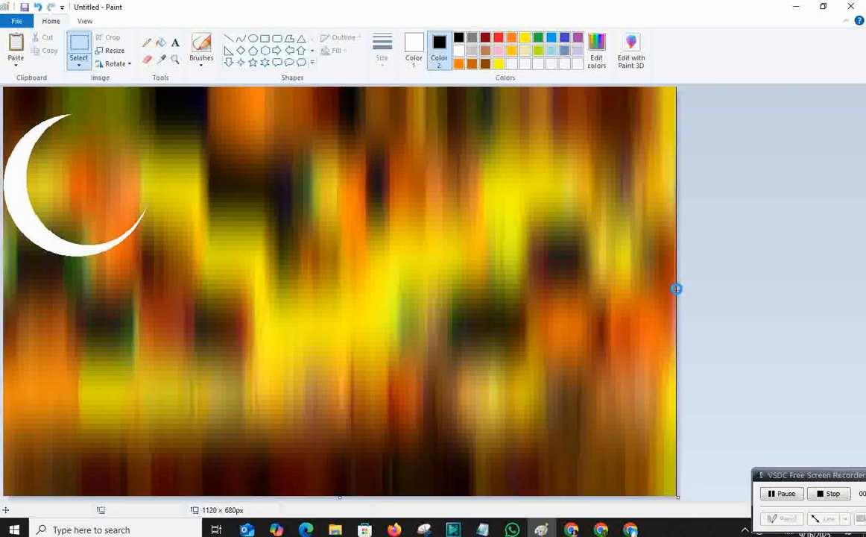
key("ctrl+z")
Trim the canvas back to 1117 px wide to remove the black extension, and try pasting the crescent onto the blurred background.
left_click_drag(854, 292, 674, 290)
key("ctrl+v")
left_click_drag(99, 151, 366, 210)
key("ctrl+z")
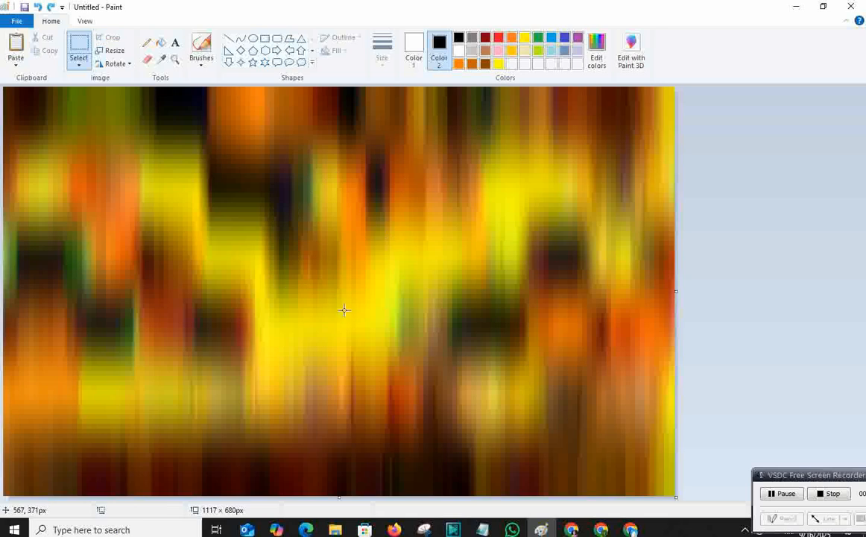
Paste the crescent, enlarge it and place it in the upper middle of the blurred background.
key("ctrl+v")
left_click_drag(176, 266, 316, 386)
left_click_drag(202, 283, 430, 254)
left_click_drag(546, 359, 527, 361)
left_click(765, 237)
Select and copy the whole picture, then squash the selection to about 523 px high, anchored at the canvas's upper edge.
left_click(78, 65)
left_click(125, 132)
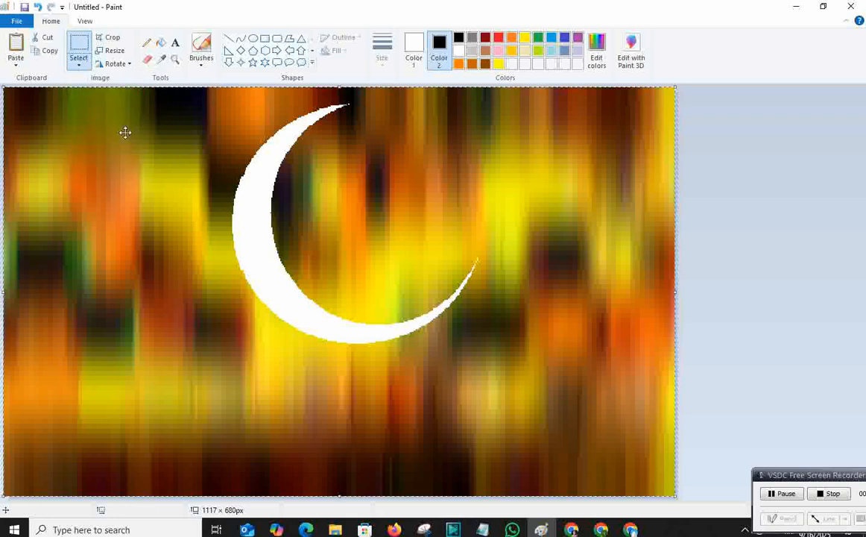
left_click_drag(343, 496, 336, 402)
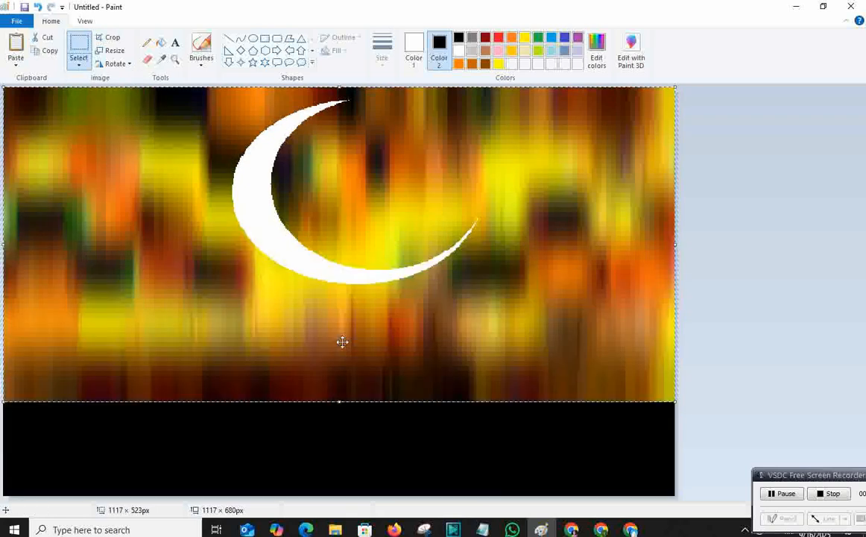
Paste the copied picture and compress it to about 153 px high along the canvas bottom as a water reflection.
key("ctrl+z")
left_click_drag(339, 88, 341, 405)
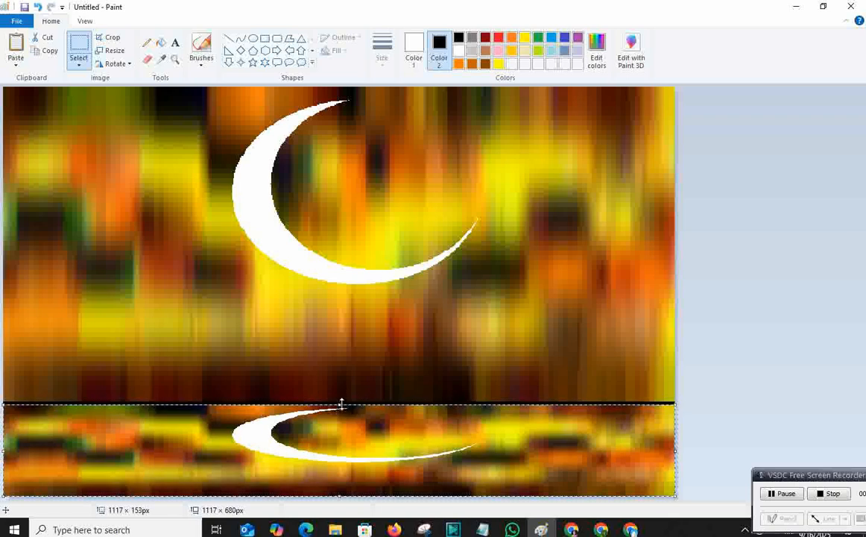
left_click(456, 396)
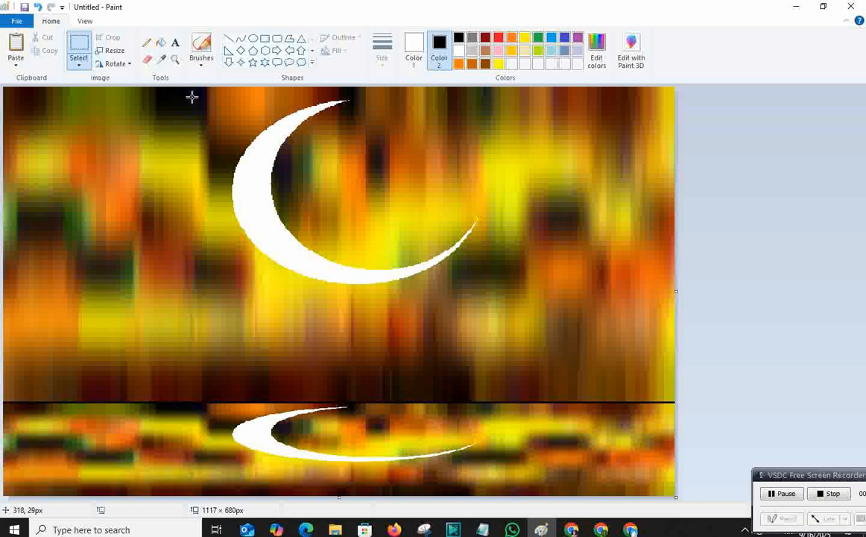
Paint a black hill silhouette along the bottom edge with the regular brush, rising toward the right, and undo the trial stroke on the horizon.
left_click(212, 58)
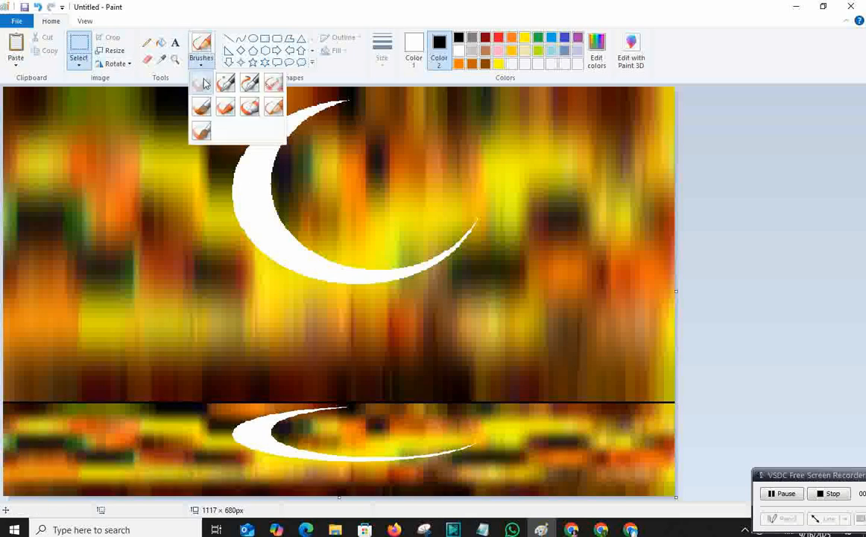
left_click(202, 82)
left_click(419, 46)
left_click(381, 53)
left_click(380, 148)
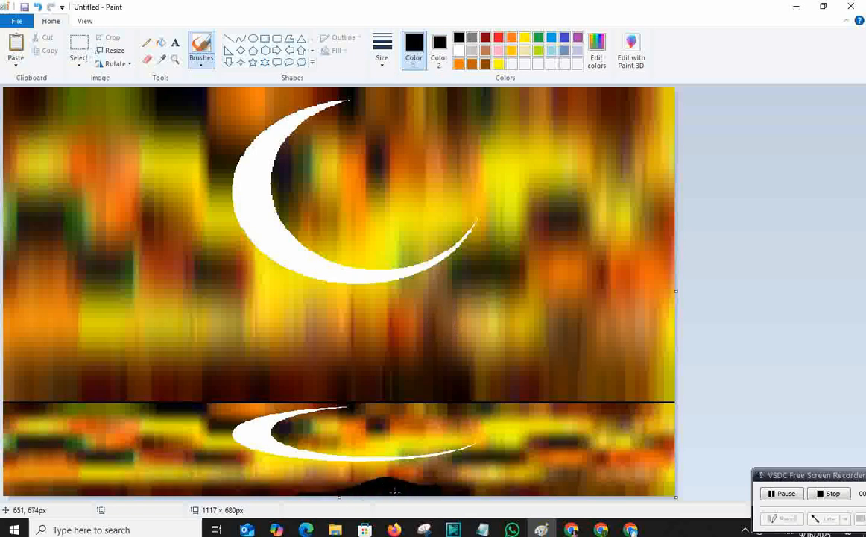
left_click_drag(464, 493, 647, 492)
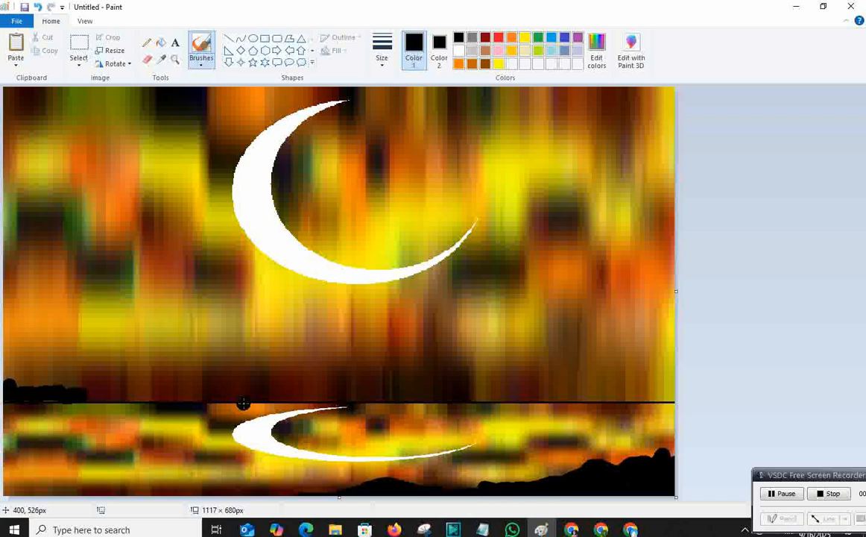
key("ctrl+z")
Extend the canvas with a blank white area to 1348 px wide, using white as Color 2 instead of black.
left_click_drag(676, 292, 831, 300)
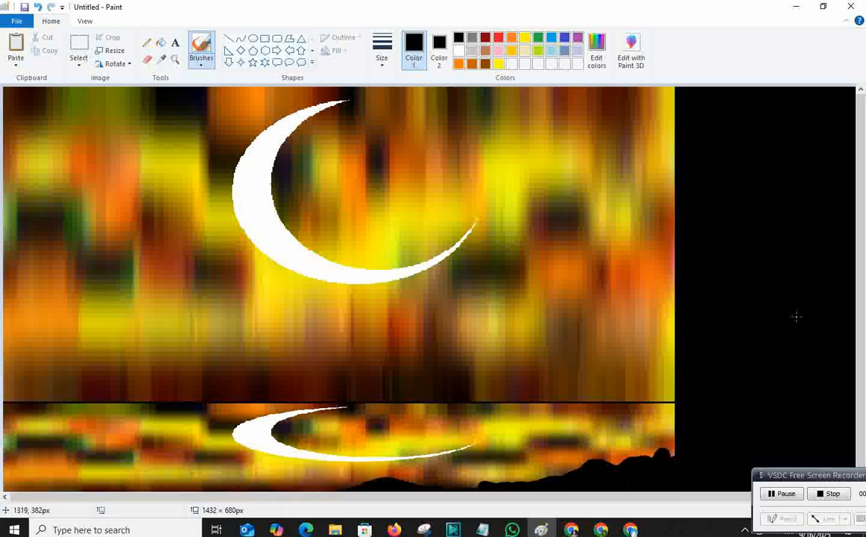
key("ctrl+z")
left_click_drag(672, 286, 815, 291)
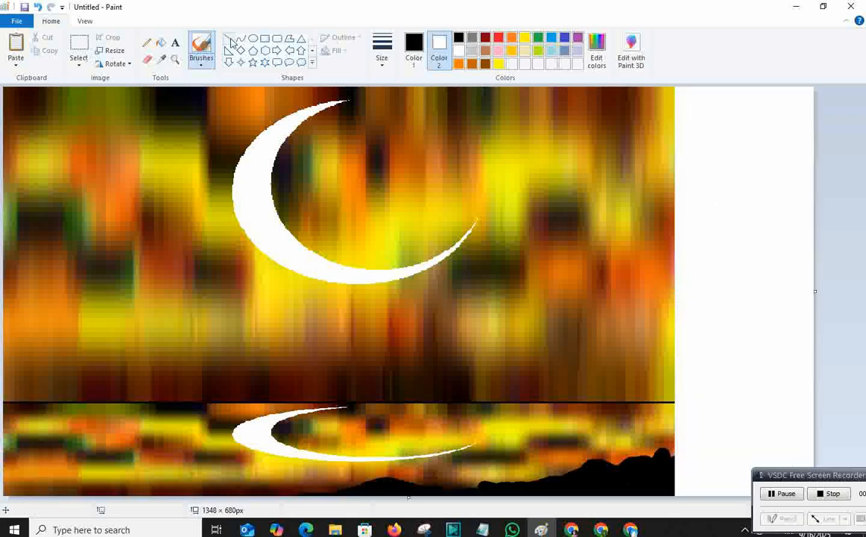
Draw a vertical black line about 242 px high in the blank white area, as a tree trunk.
left_click(231, 40)
left_click_drag(747, 210, 749, 355)
left_click(415, 50)
left_click(439, 49)
left_click(459, 39)
left_click(415, 45)
left_click(351, 41)
left_click(357, 67)
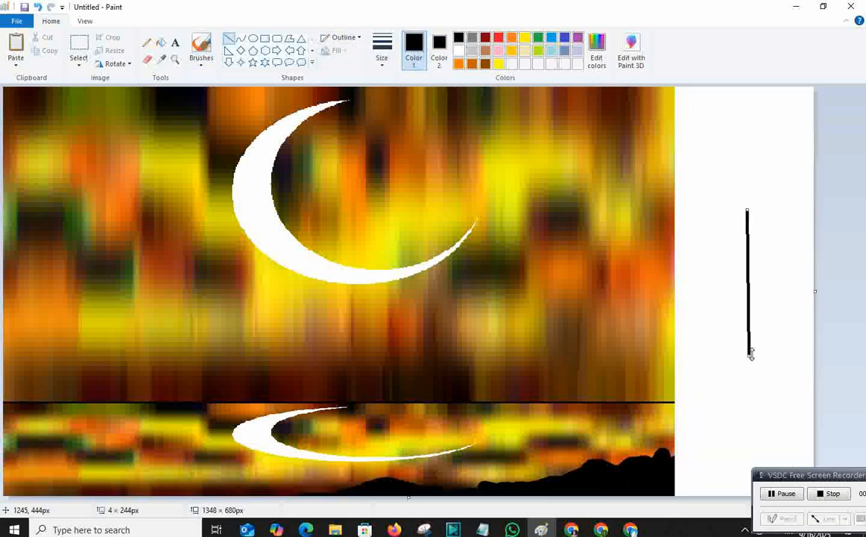
left_click_drag(749, 355, 747, 355)
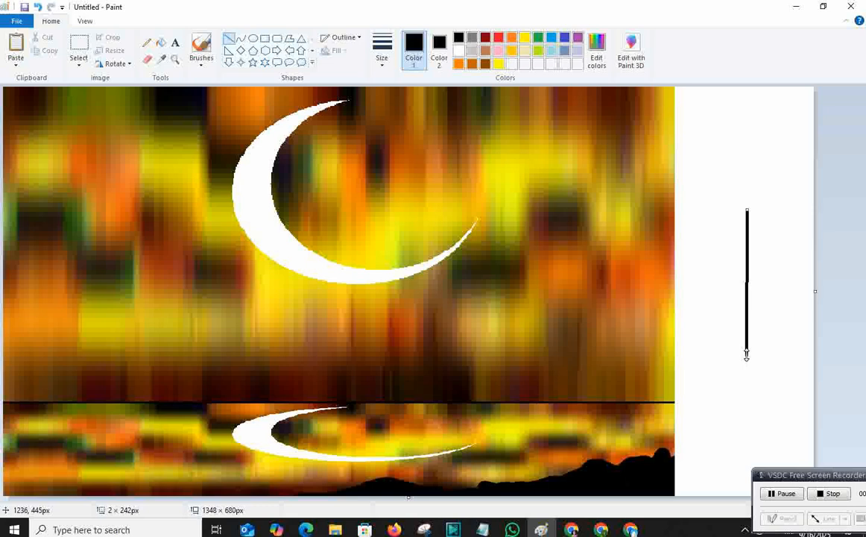
Scribble black branches with a thicker pencil along the whole trunk line, widening toward the base to form a fir tree.
left_click(343, 37)
left_click(147, 42)
left_click(382, 49)
left_click(387, 105)
mouse_move(745, 358)
left_mouse_down()
mouse_move(797, 356)
mouse_move(771, 352)
mouse_move(803, 359)
mouse_move(713, 340)
mouse_move(771, 341)
mouse_move(710, 333)
mouse_move(763, 332)
mouse_move(729, 332)
mouse_move(748, 336)
mouse_move(734, 321)
mouse_move(769, 311)
mouse_move(739, 299)
left_mouse_up()
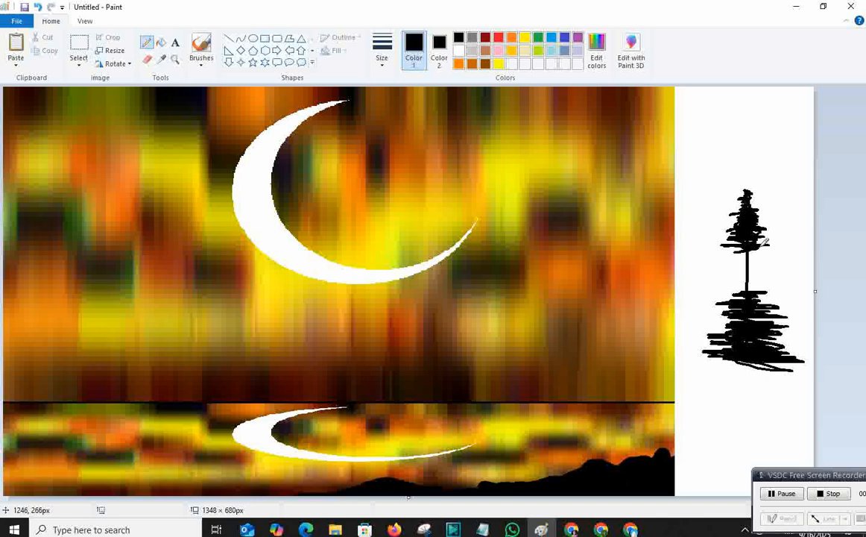
left_click_drag(740, 259, 742, 269)
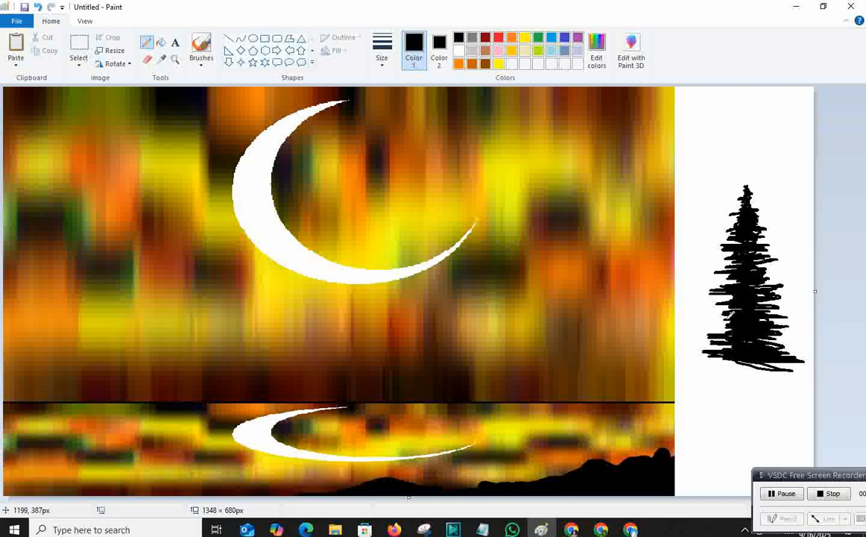
Try cropping off the blank area and pasting the copied tree into the picture's right part, then undo both.
left_click(78, 60)
left_click(100, 90)
left_click_drag(694, 163, 809, 379)
left_click_drag(815, 292, 677, 290)
key("ctrl+v")
left_click_drag(83, 186, 633, 281)
key("ctrl+z")
key("ctrl+z")
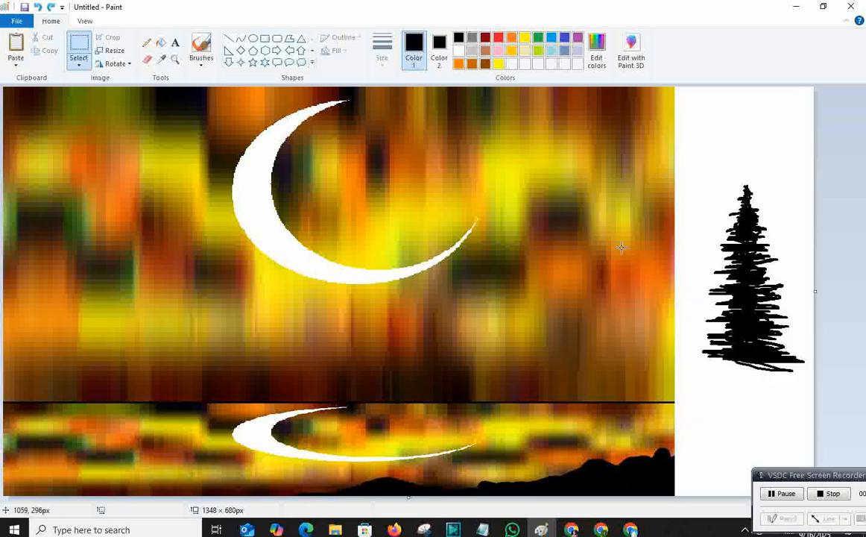
Try copying the black tree with a rectangular selection and pasting it over the picture's right half, then undo it.
left_click(79, 64)
left_click(112, 92)
left_click(79, 64)
left_click(102, 91)
left_click_drag(700, 154, 813, 395)
right_click(756, 335)
left_click(772, 357)
right_click(509, 207)
left_click(534, 240)
left_click_drag(94, 199, 540, 239)
key("ctrl+z")
Enable transparent selection, try pasting the black tree over the picture again, and undo the placement.
left_click(79, 64)
left_click(116, 173)
left_click(79, 64)
left_click(97, 93)
left_click_drag(689, 167, 831, 396)
key("ctrl+c")
key("ctrl+v")
left_click_drag(39, 220, 572, 301)
left_click(37, 7)
Define a custom very dark green as Color 1 and fill the black tree with it.
left_click(147, 42)
left_click(538, 39)
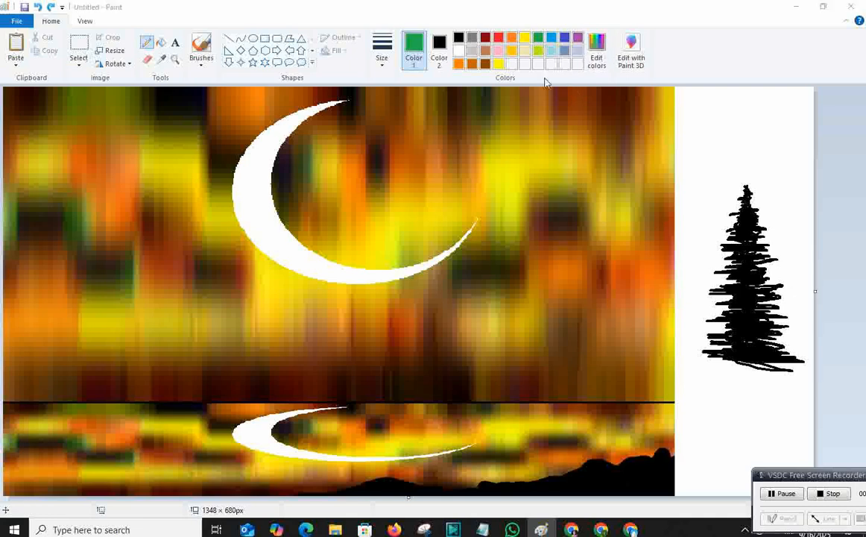
left_click(596, 50)
left_click(342, 249)
left_click(333, 344)
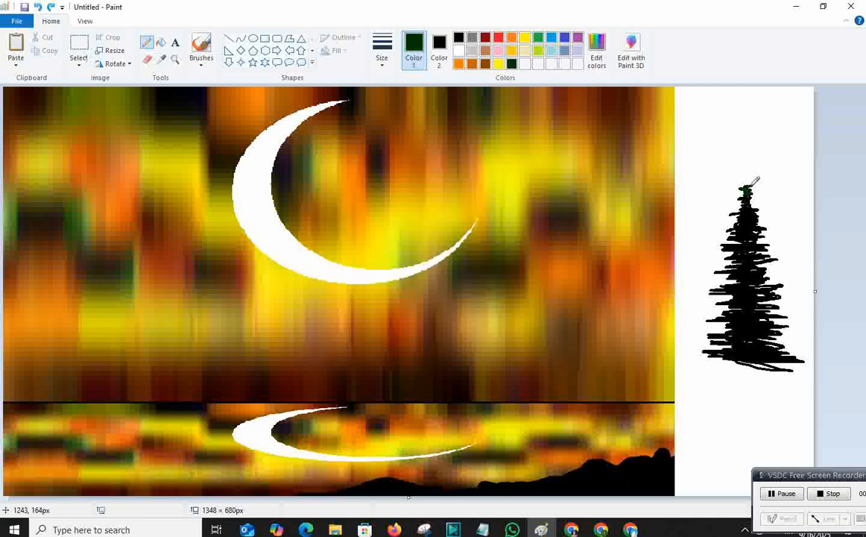
left_click(161, 42)
left_click(753, 302)
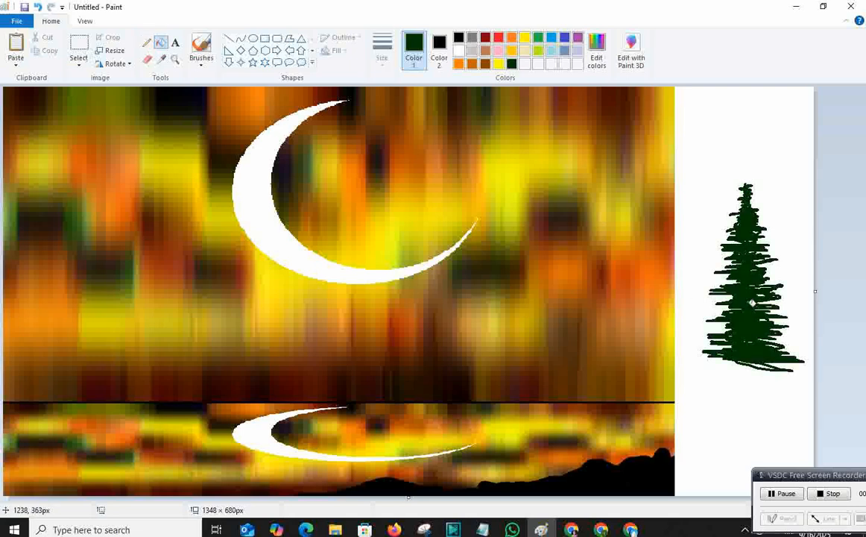
Try pasting a copy of the dark green tree over the left part of the picture, then undo it.
left_click(78, 63)
left_click(91, 94)
left_click_drag(698, 148, 810, 377)
mouse_move(752, 375)
left_mouse_down()
mouse_move(755, 361)
mouse_move(753, 374)
left_mouse_up()
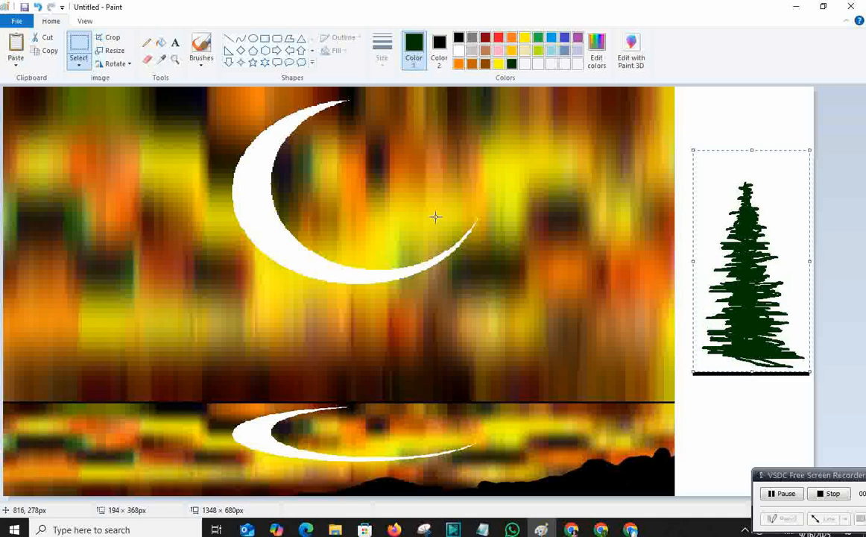
left_click_drag(696, 155, 805, 360)
key("ctrl+c")
key("ctrl+v")
left_click_drag(91, 201, 180, 298)
left_click(37, 7)
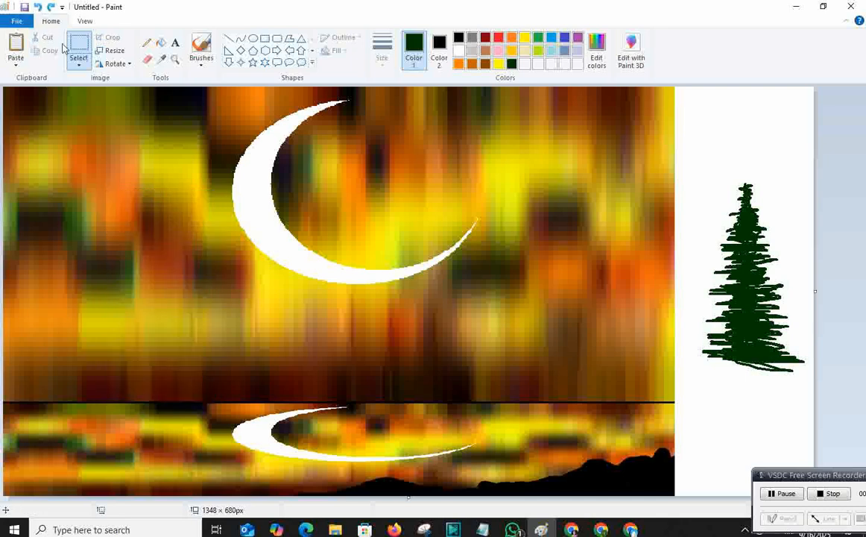
Try copying the tree with a free-form selection and pasting it into the picture, then undo it.
left_click(78, 61)
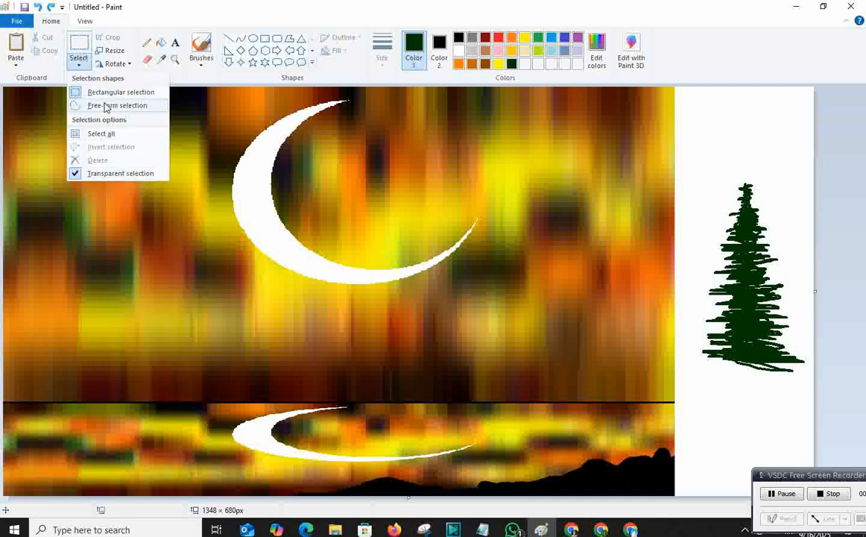
left_click(101, 106)
mouse_move(681, 160)
left_mouse_down()
mouse_move(805, 264)
mouse_move(685, 228)
left_mouse_up()
right_click(712, 231)
left_click(426, 197)
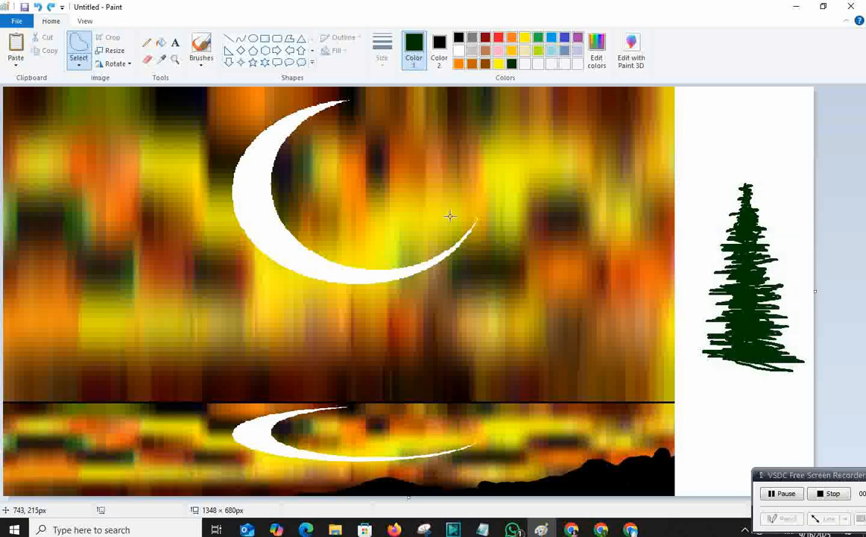
key("ctrl+v")
left_click_drag(93, 179, 132, 242)
key("ctrl+z")
left_click(78, 63)
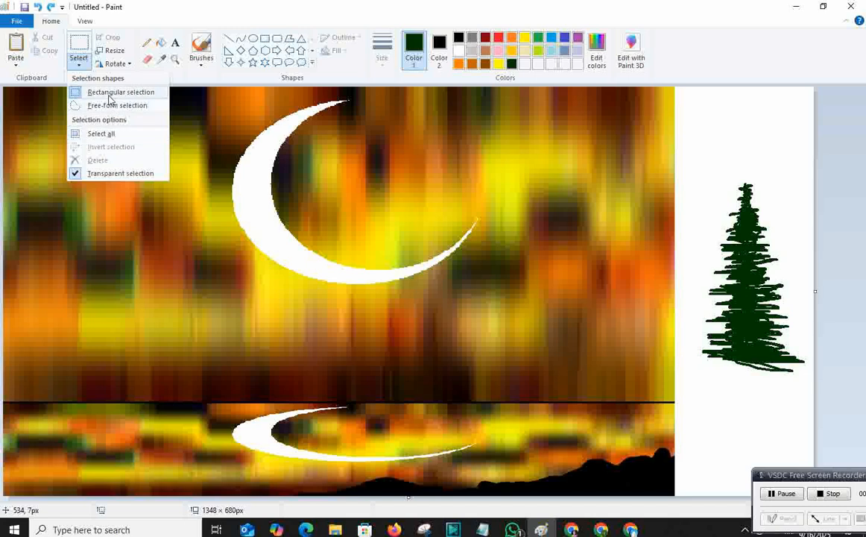
key("Escape")
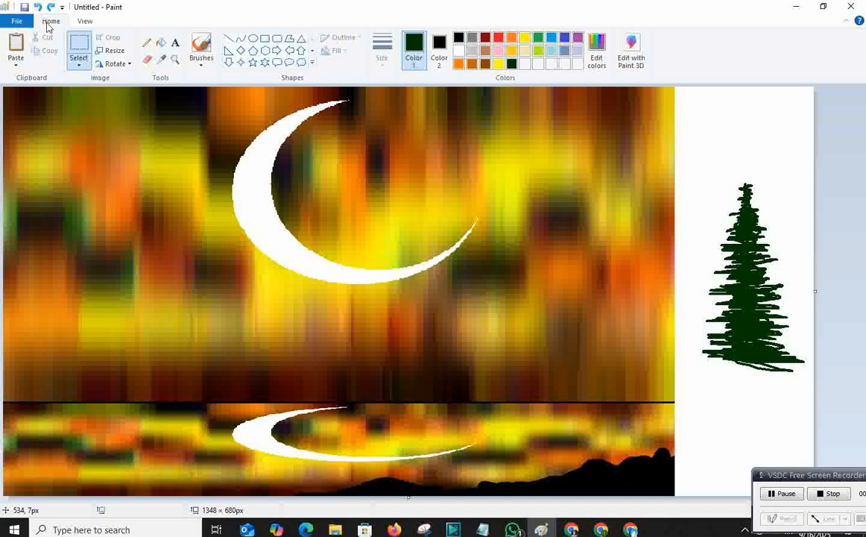
Scatter small dark green pencil dots around the upper half of the tree.
left_click(146, 43)
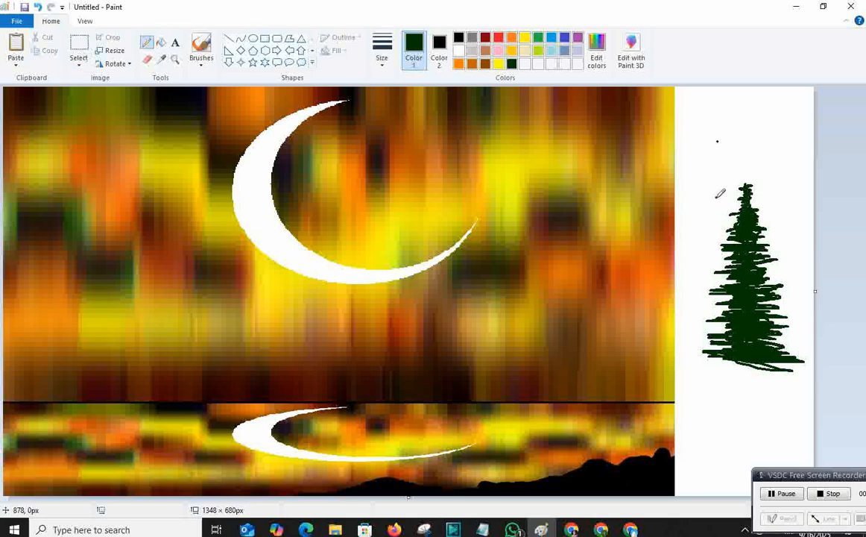
Try copying and pasting the dotted area above the tree with a rectangular selection, then undo the paste.
left_click(77, 66)
left_click(110, 91)
left_click_drag(698, 129, 747, 192)
key("ctrl+c")
key("ctrl+v")
key("ctrl+z")
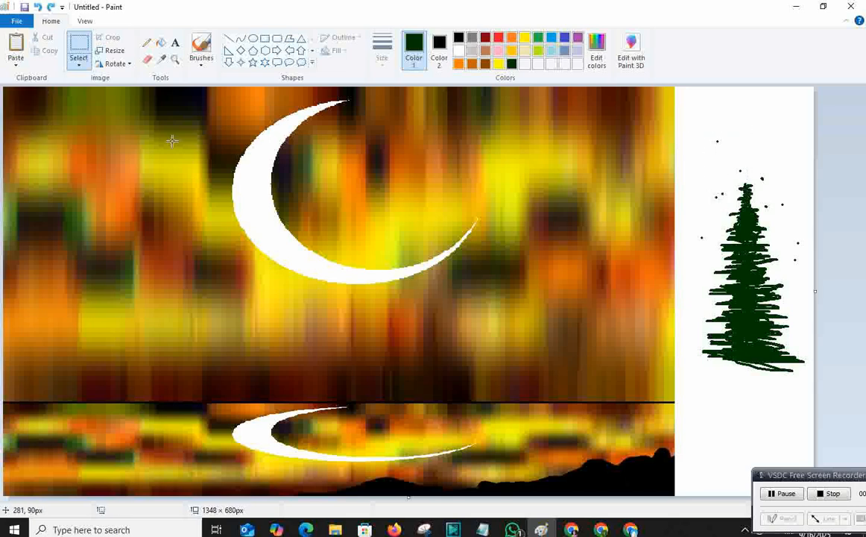
left_click(84, 22)
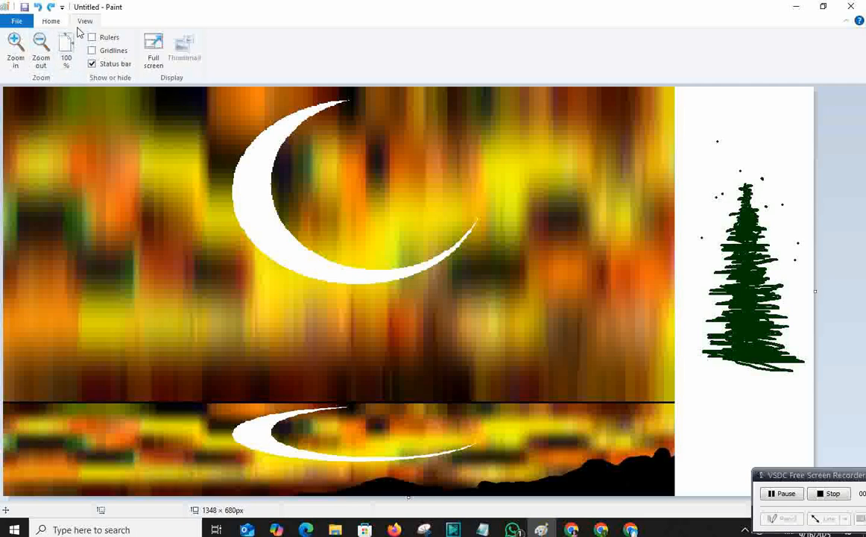
left_click(50, 22)
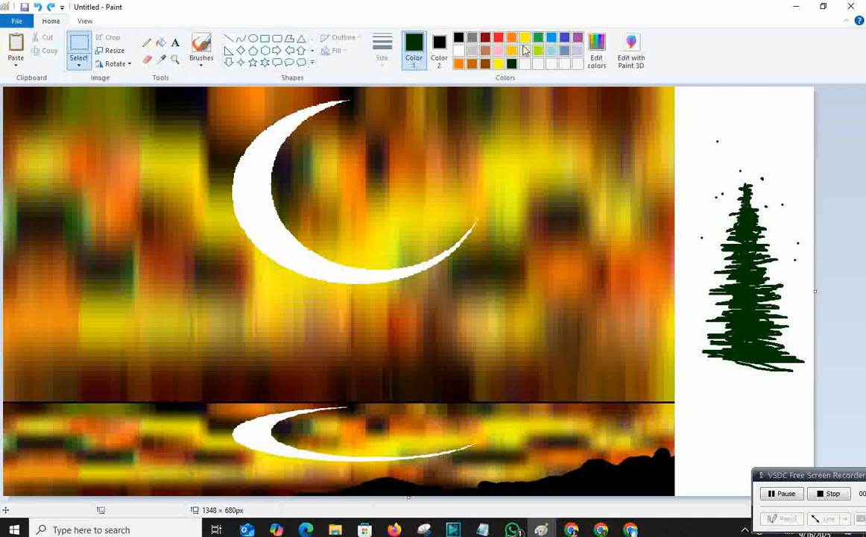
left_click(79, 66)
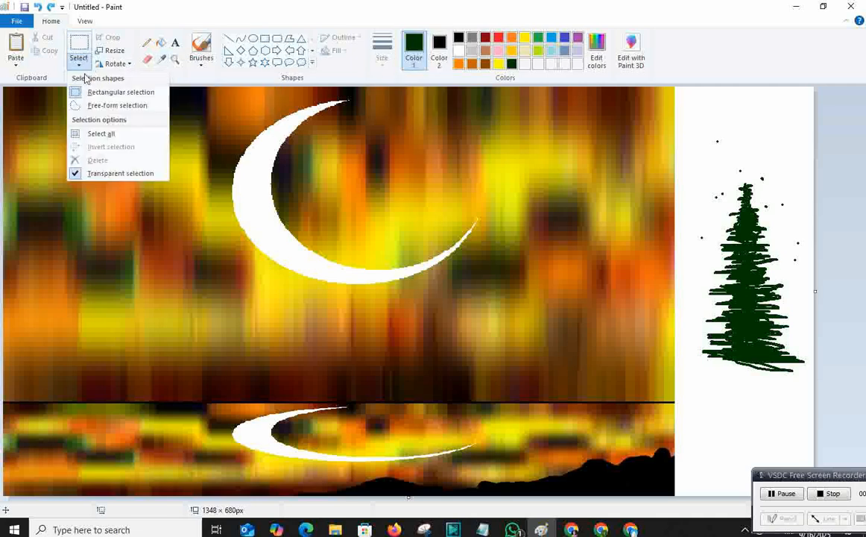
left_click(102, 172)
left_click(79, 65)
left_click(102, 172)
Select the tree and its dots with a 206 × 451 px rectangle and invert the selection's colors.
left_click(78, 65)
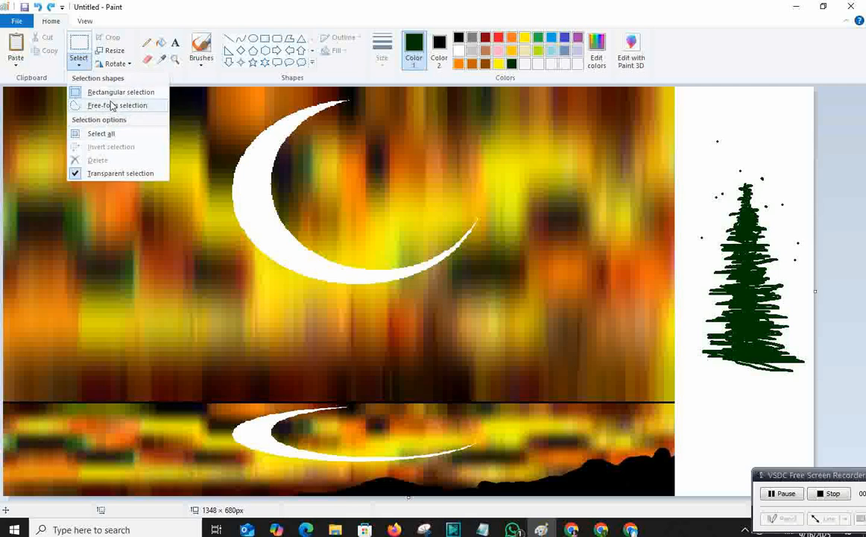
left_click(110, 92)
left_click_drag(687, 114, 812, 385)
right_click(761, 262)
left_click(765, 264)
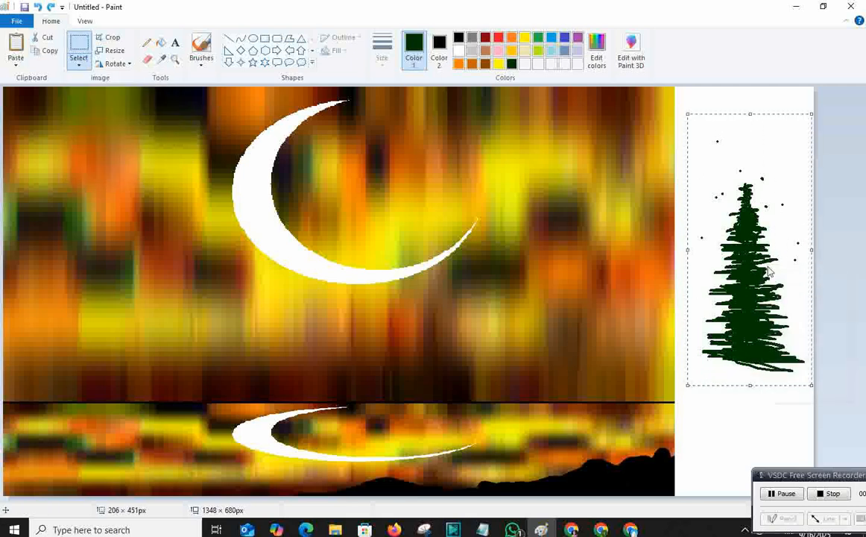
right_click(769, 266)
left_click(800, 396)
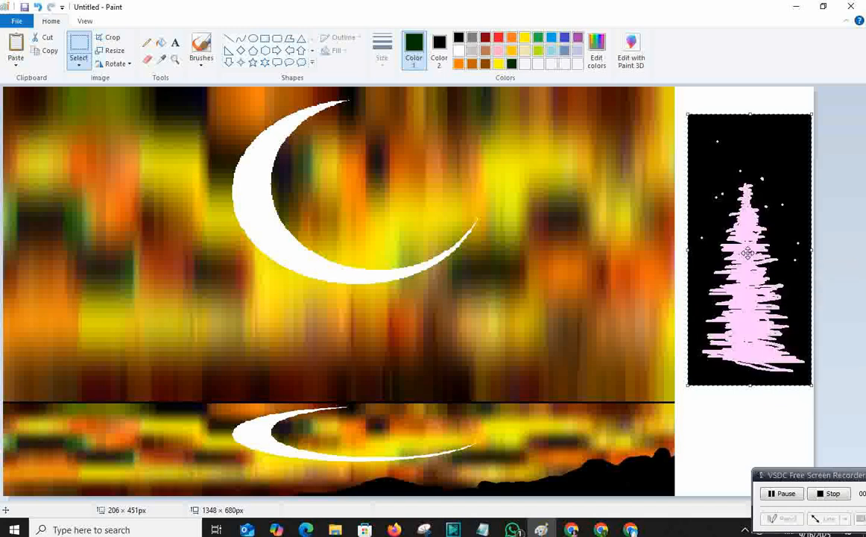
Shrink the inverted pink tree and place it over the black hill in the picture's lower right corner.
left_click_drag(748, 248, 45, 273)
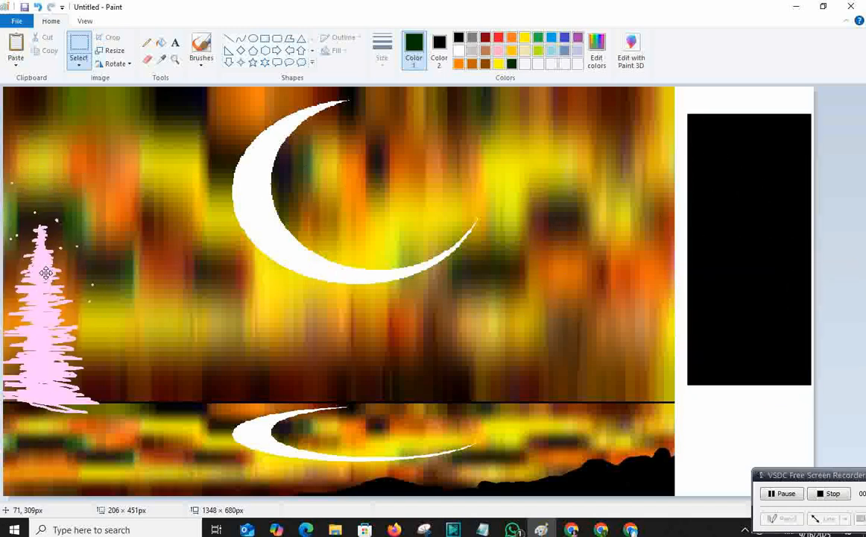
left_click_drag(44, 427, 50, 403)
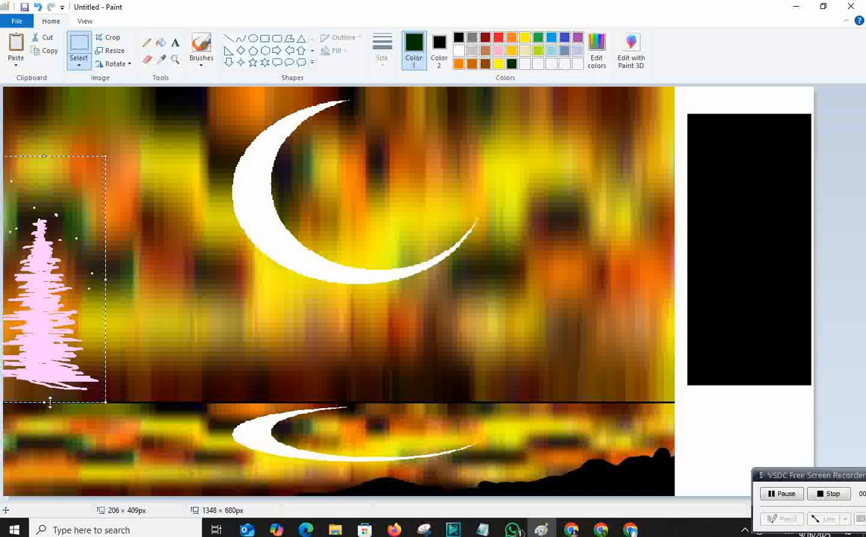
left_click_drag(59, 350, 643, 485)
Try filling the pink tree on the hill with dark green, then undo the fill.
left_click(161, 43)
left_click(619, 468)
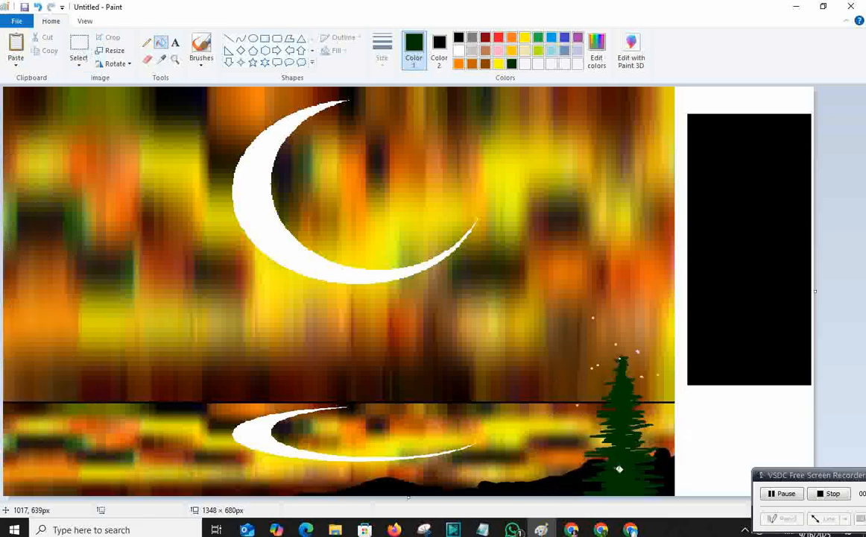
key("ctrl+z")
key("ctrl+z")
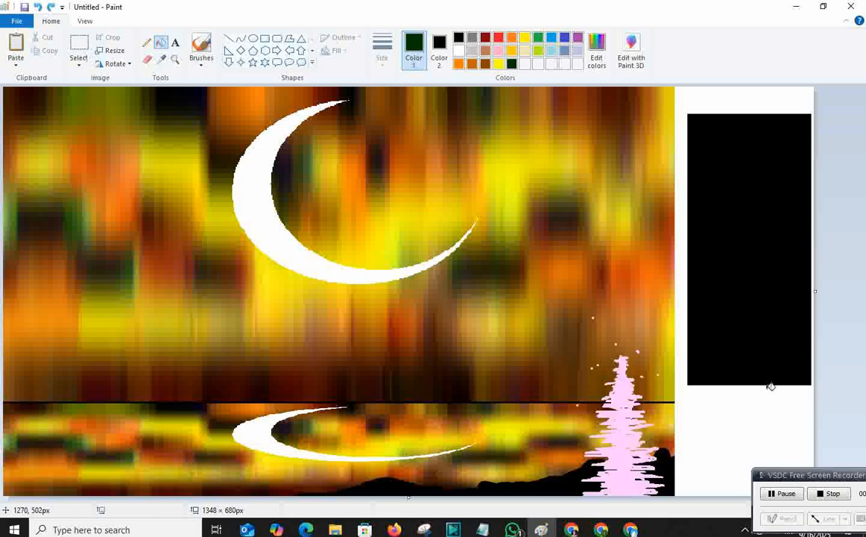
Try pasting a rectangular copy of the green tree over the picture, then remove the pasted copy.
left_click(79, 60)
left_click(91, 95)
left_click_drag(684, 127, 809, 361)
right_click(717, 209)
left_click(745, 228)
right_click(464, 209)
left_click(485, 240)
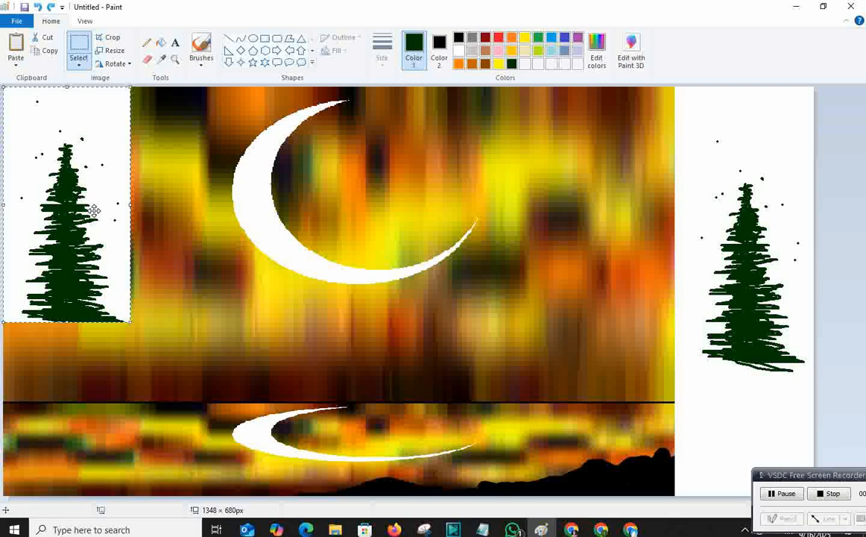
key("Delete")
Invert the colors of the tree in a 200 × 408 px selection and place it, scaled down, on the horizon at the left edge.
left_click_drag(685, 117, 807, 363)
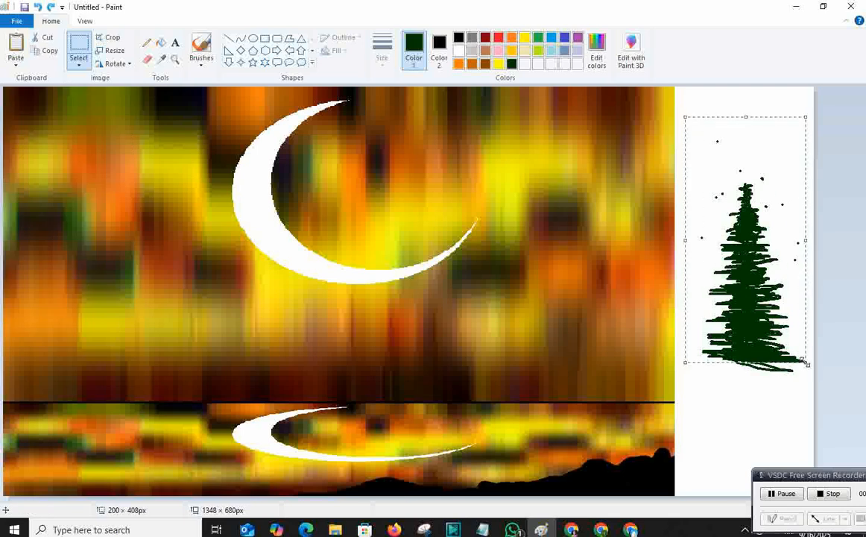
right_click(782, 281)
left_click(739, 410)
left_click_drag(721, 306, 30, 354)
left_click_drag(87, 160, 53, 237)
left_click_drag(38, 332, 47, 329)
Place a copy of the pink tree beside the first one on the horizon, scaled to about 109 × 222 px.
right_click(42, 300)
left_click(74, 325)
key("ctrl+v")
left_click_drag(60, 194, 103, 340)
left_click_drag(128, 235, 109, 270)
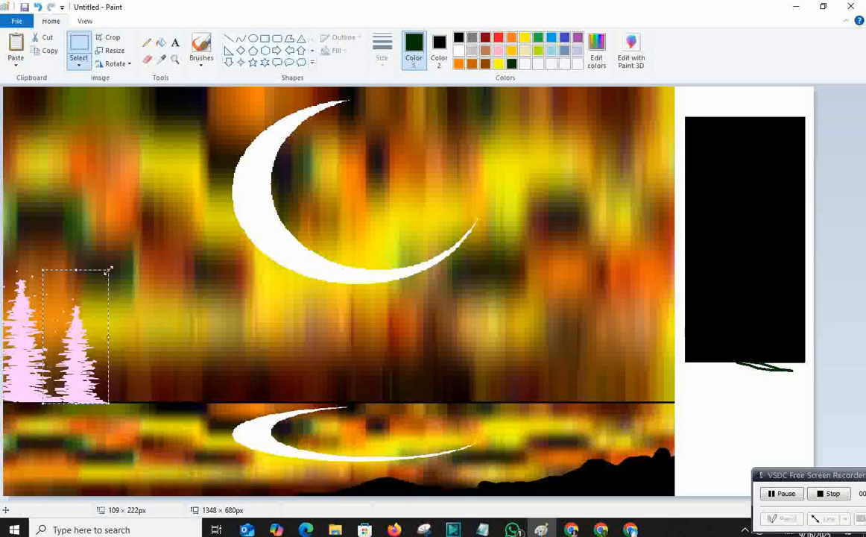
Copy the second tree and place a slightly smaller third one on the horizon to its right.
right_click(89, 317)
left_click(119, 341)
key("ctrl+v")
left_click_drag(38, 171, 125, 340)
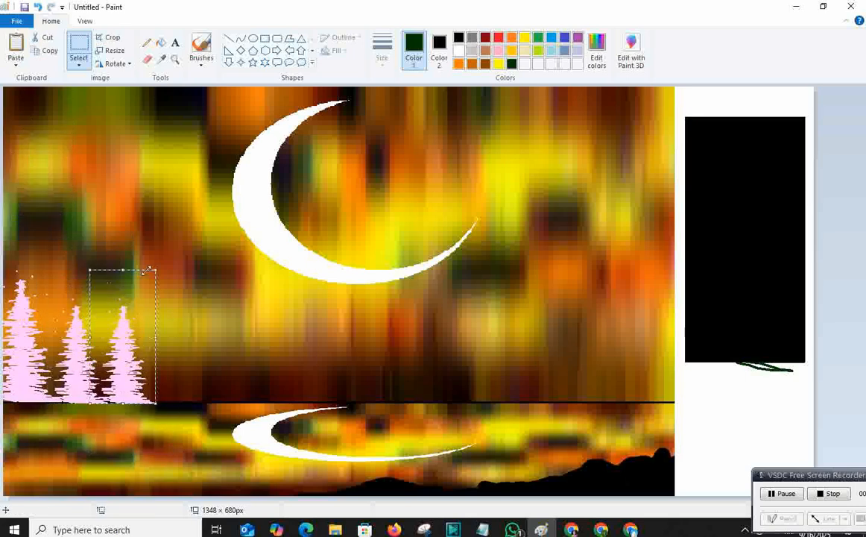
left_click_drag(155, 270, 150, 285)
Place three pink trees on the horizon from the picture's right edge inward, shrinking the innermost to about 85 × 175 px.
key("ctrl+v")
left_click_drag(41, 167, 659, 364)
key("ctrl+v")
left_click_drag(37, 149, 601, 326)
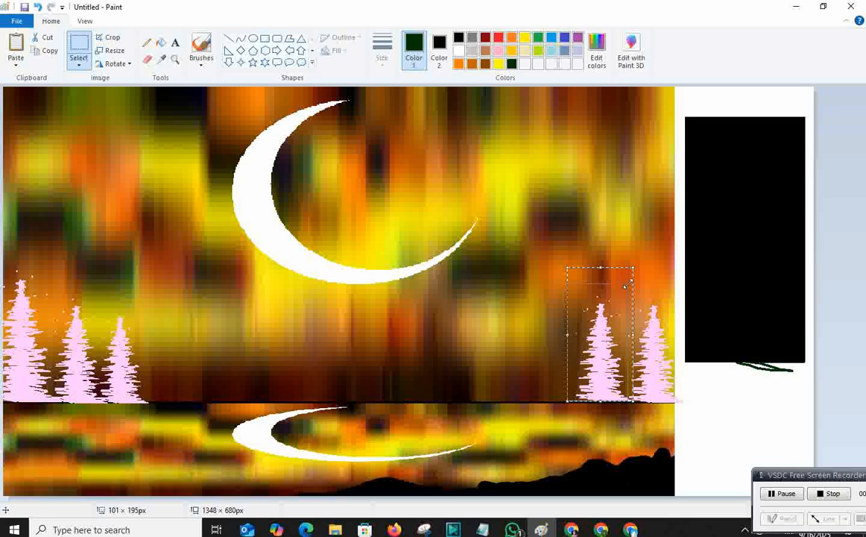
key("ctrl+v")
left_click_drag(27, 128, 543, 325)
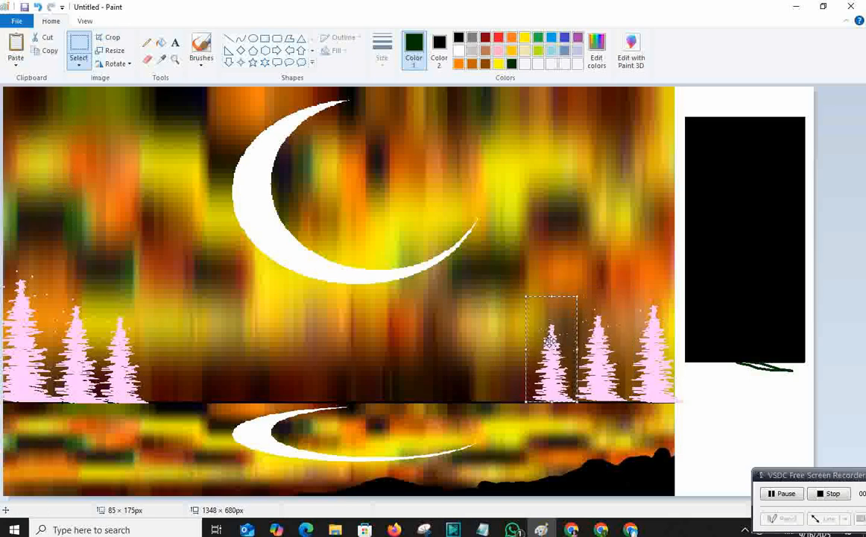
Place a small pink tree of about 69 × 141 px on the horizon below the crescent, undoing and redoing its placement.
key("ctrl+v")
left_click_drag(70, 93, 363, 349)
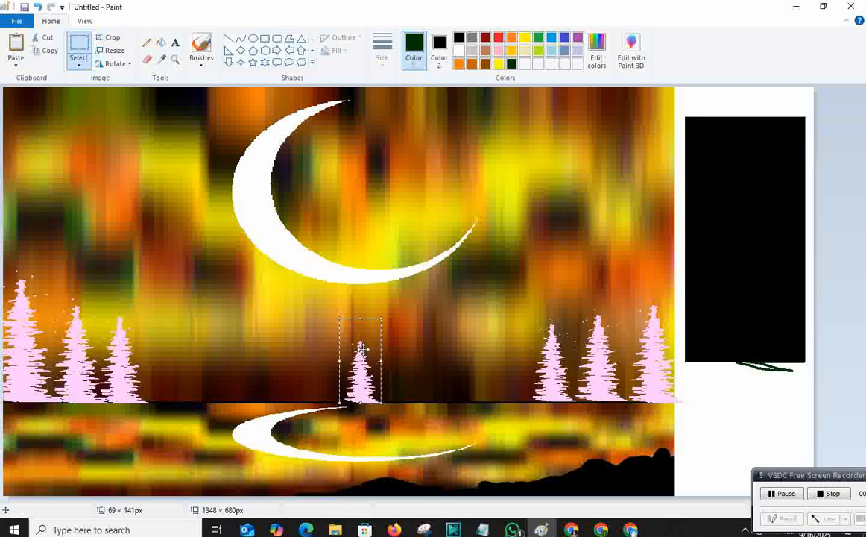
key("Delete")
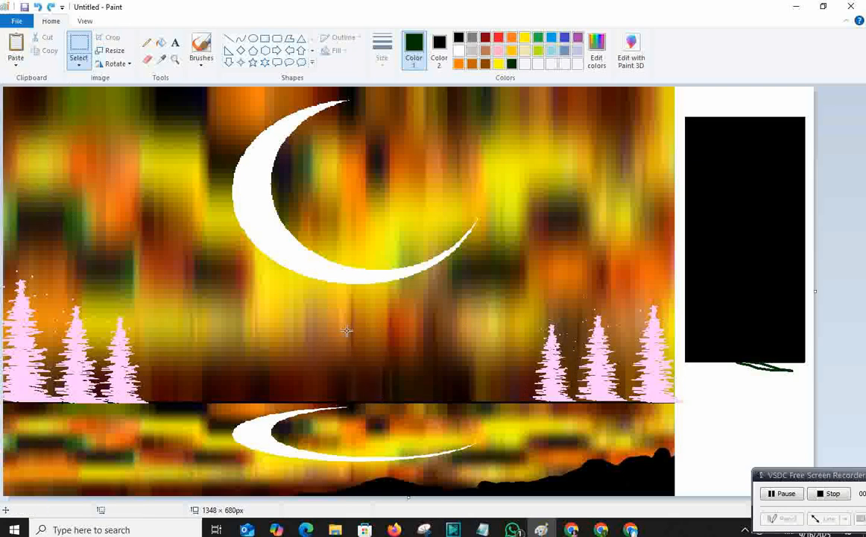
left_click(56, 7)
Paste another full-size copy of the pink tree on the horizon just left of the small central tree.
left_click_drag(252, 325, 299, 381)
key("ctrl+v")
mouse_move(43, 158)
left_mouse_down()
mouse_move(294, 319)
mouse_move(309, 340)
left_mouse_up()
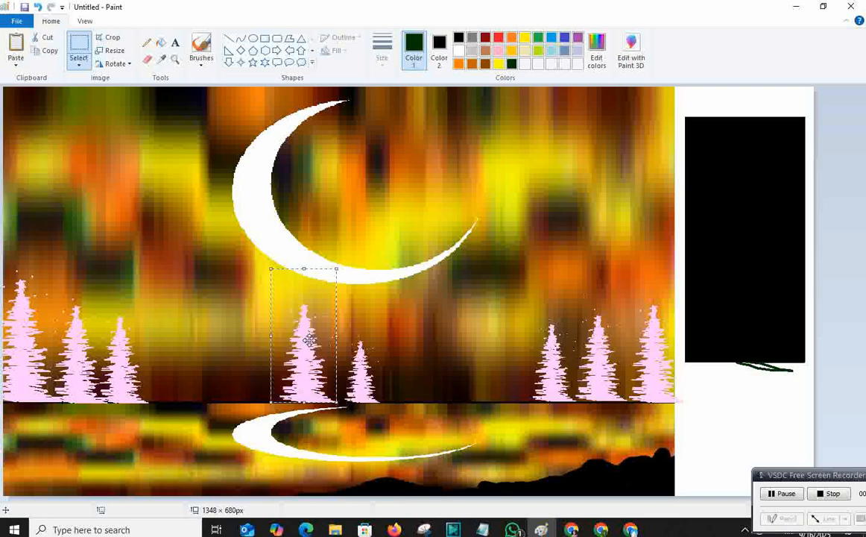
Shrink the pink tree beside the small central one and place three copies of it along the horizon to its left.
left_click_drag(269, 269, 279, 318)
key("ctrl+c")
key("ctrl+v")
left_click_drag(37, 130, 272, 364)
key("ctrl+v")
left_click_drag(30, 131, 207, 360)
key("ctrl+v")
Paste three more copies of the small pink tree along the horizon between the central tree and the right-hand group.
key("ctrl+v")
left_click_drag(30, 131, 400, 348)
key("ctrl+v")
left_click_drag(30, 131, 451, 360)
key("ctrl+v")
left_click_drag(30, 131, 500, 366)
Place another pink tree on the black hill in the picture's lower right corner, enlarged to about 100 × 174 px.
key("ctrl+v")
left_click_drag(30, 133, 641, 456)
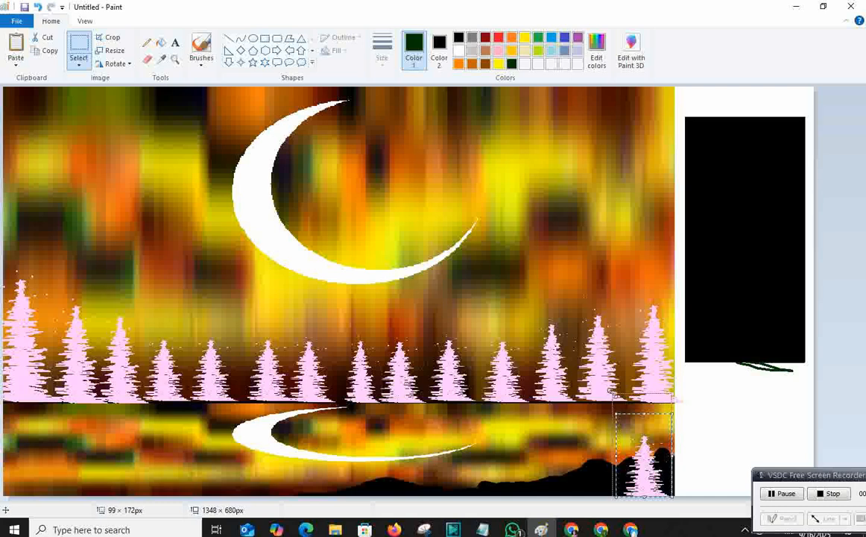
left_click_drag(616, 415, 610, 391)
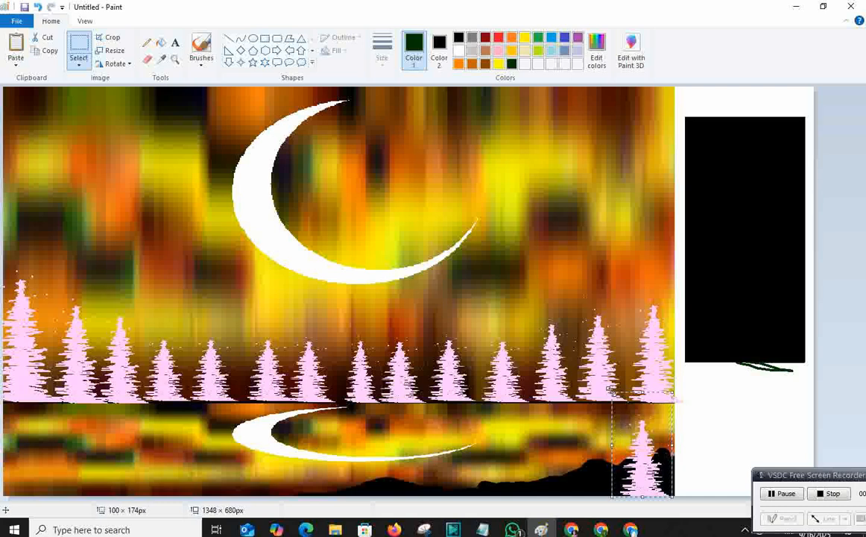
Trim the canvas to 1119 px wide to cut off the area with the black rectangle beside the picture.
left_click(835, 241)
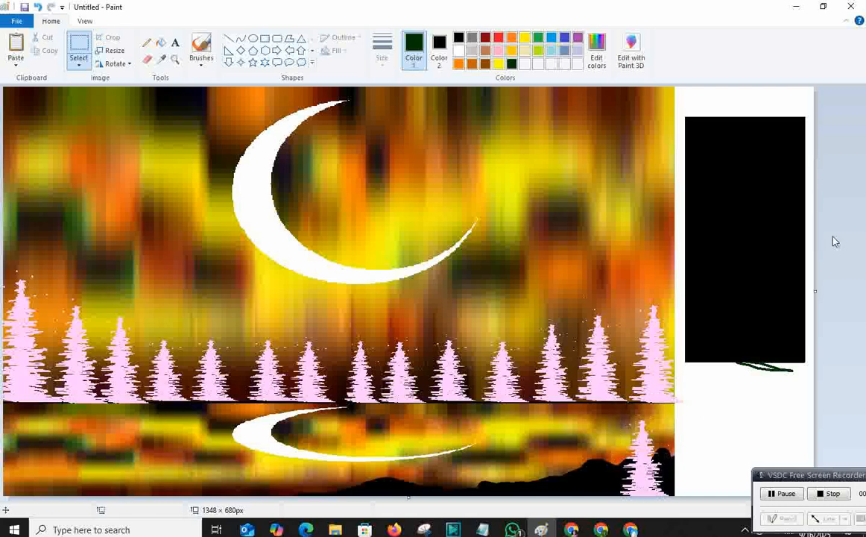
left_click_drag(820, 293, 676, 290)
left_click(78, 65)
left_click(91, 124)
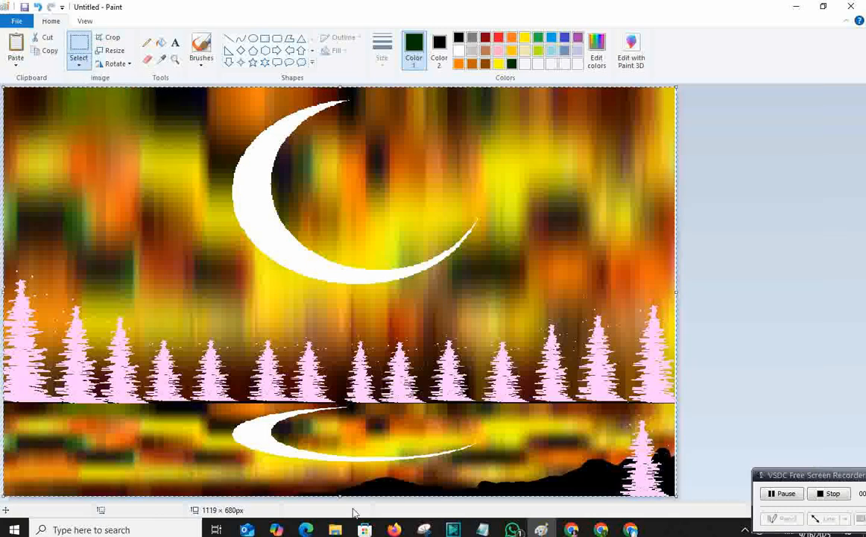
left_click_drag(339, 492, 343, 515)
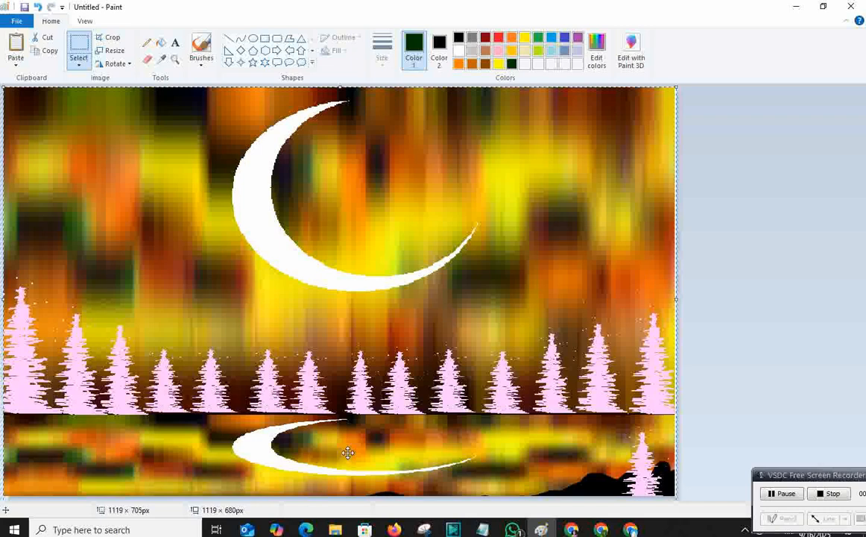
key("ctrl+z")
Copy the scene above the horizon, flip it vertically and squash it over the water as a reflection, and trim the canvas to 1116 px wide.
left_click(79, 66)
left_click(88, 91)
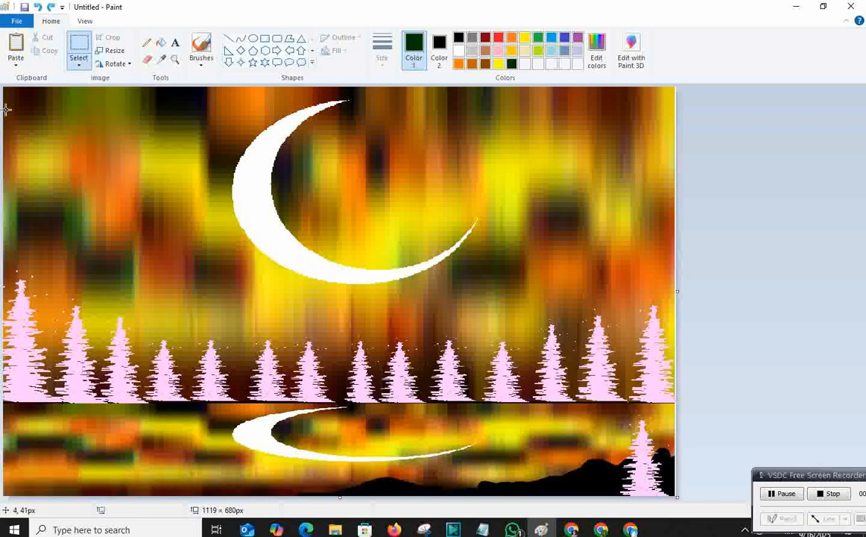
left_click_drag(4, 90, 678, 404)
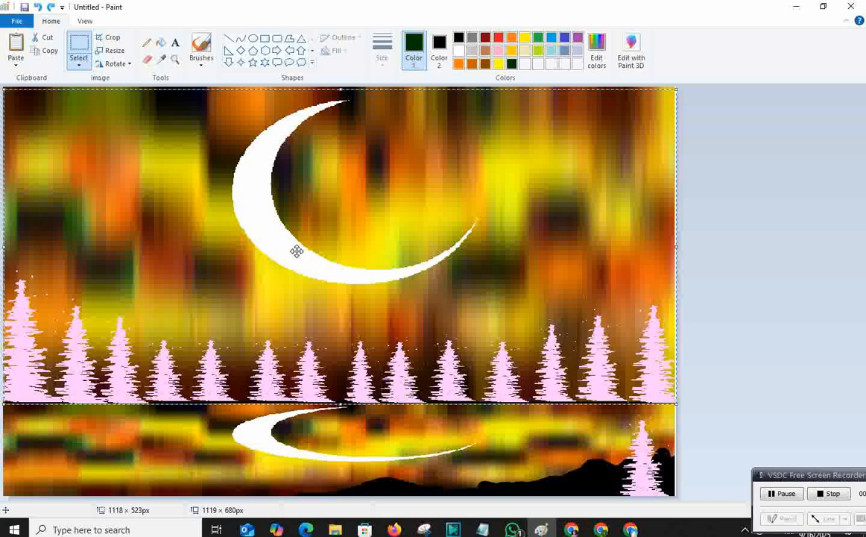
right_click(299, 193)
mouse_move(357, 299)
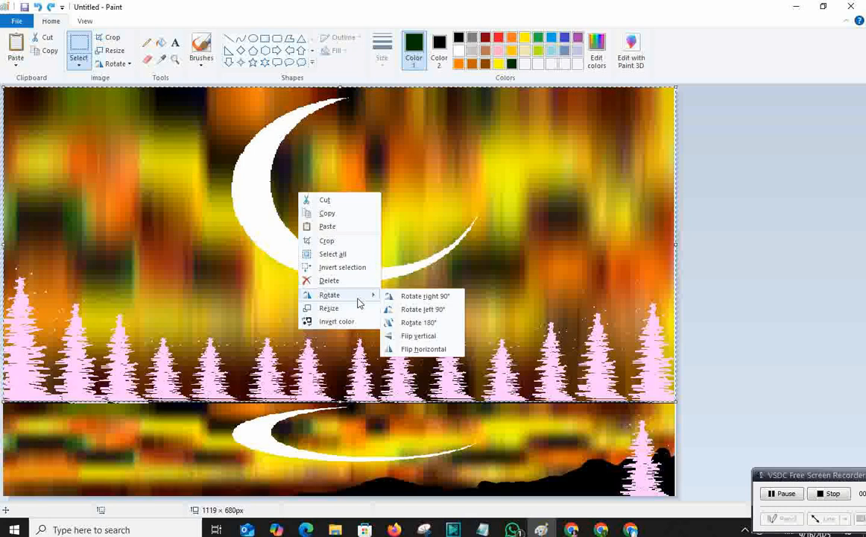
left_click(405, 340)
left_click_drag(340, 123, 339, 215)
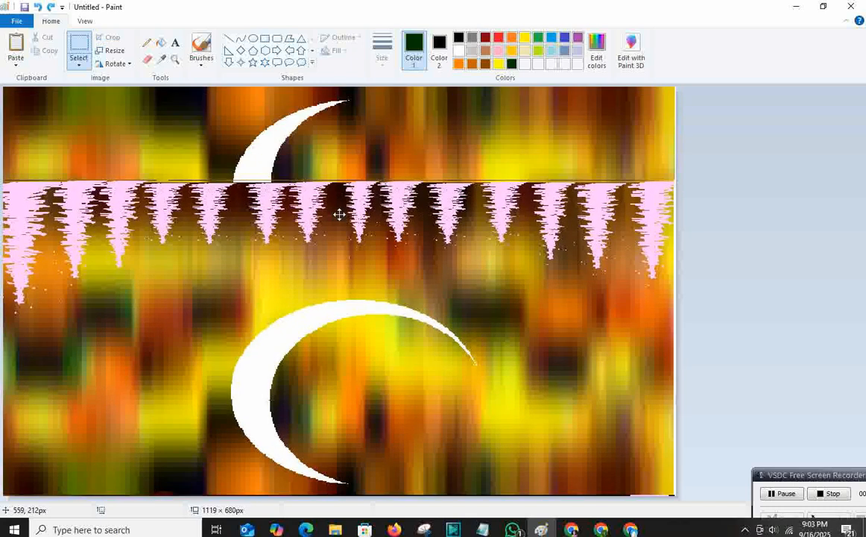
left_click_drag(340, 182, 340, 403)
left_click(755, 309)
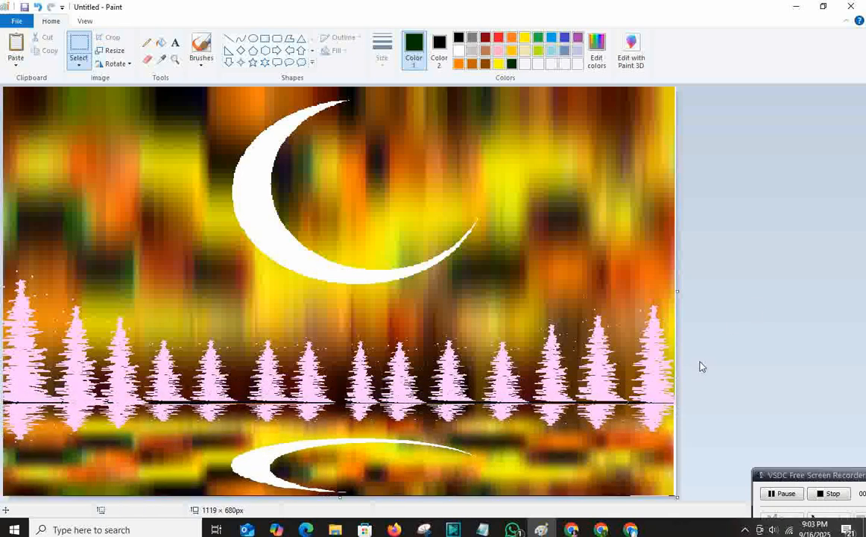
left_click_drag(677, 293, 674, 295)
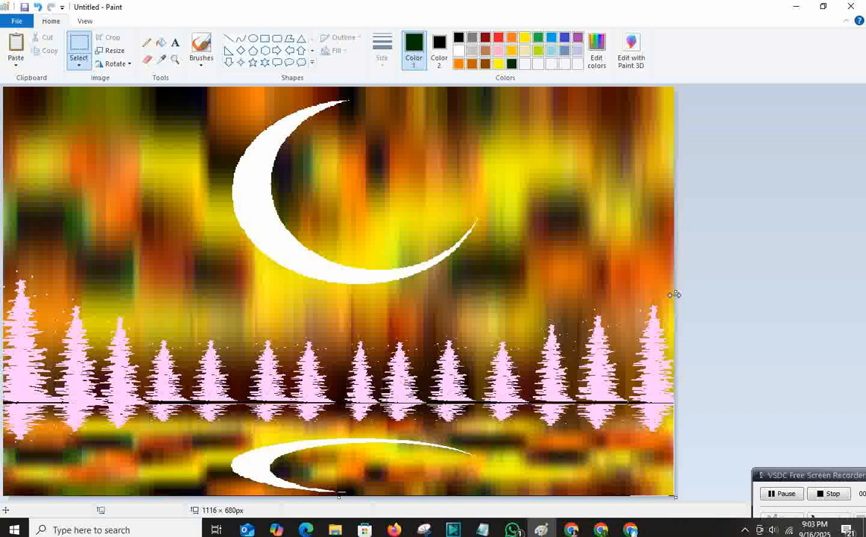
Fill the seven leftmost pink trees and their reflections with black.
left_click(160, 42)
left_click(459, 38)
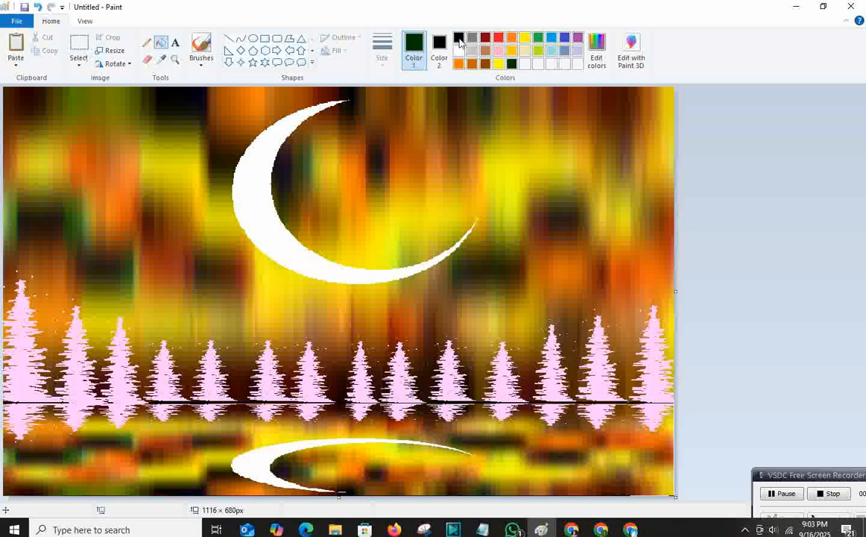
left_click(20, 364)
left_click(164, 335)
left_click(220, 346)
left_click(250, 349)
left_click(303, 410)
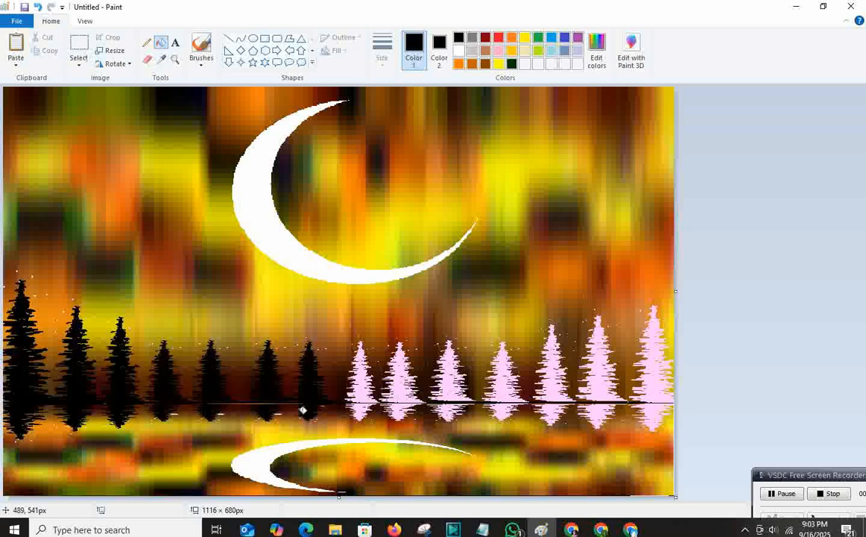
Fill the next four pink trees, from below the crescent rightward, and their reflections with black.
left_click(360, 410)
left_click(401, 410)
left_click(455, 409)
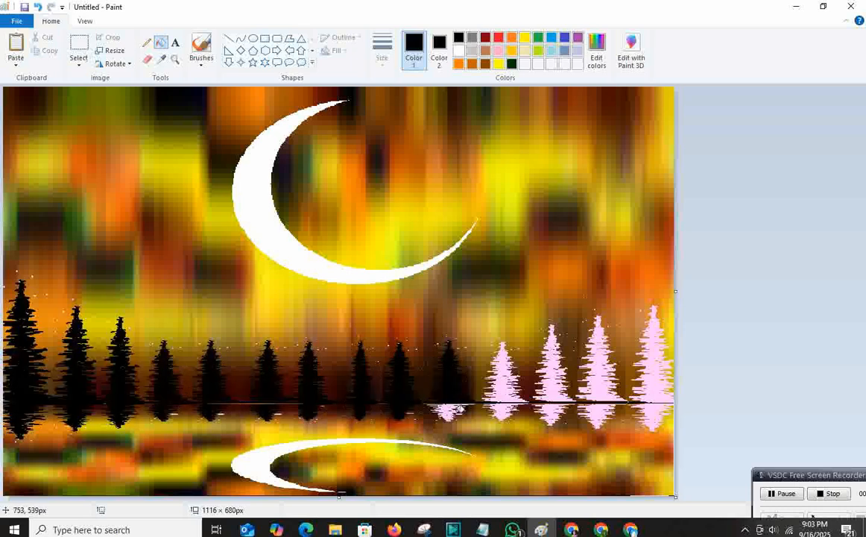
left_click(448, 411)
left_click(502, 384)
left_click(504, 410)
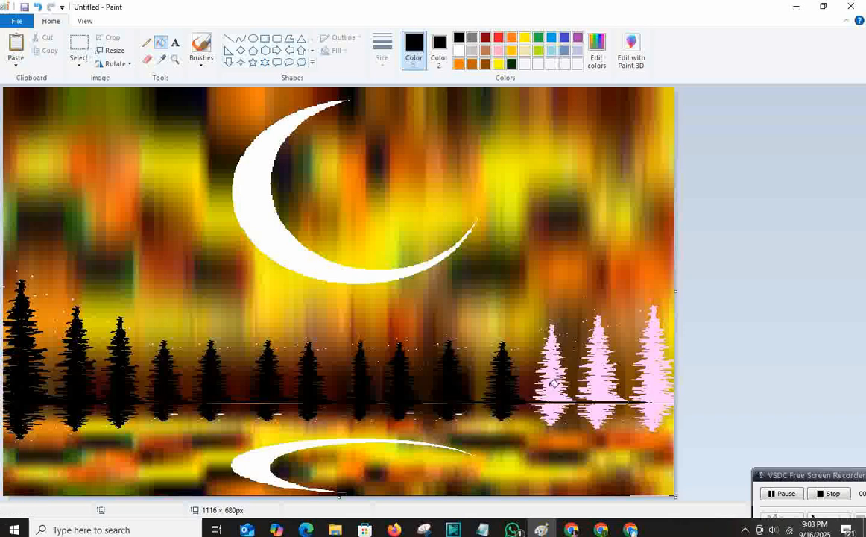
Fill the last three pink trees at the picture's right end and their reflections with black.
left_click(554, 383)
left_click(552, 411)
left_click(598, 373)
left_click(598, 411)
left_click(654, 358)
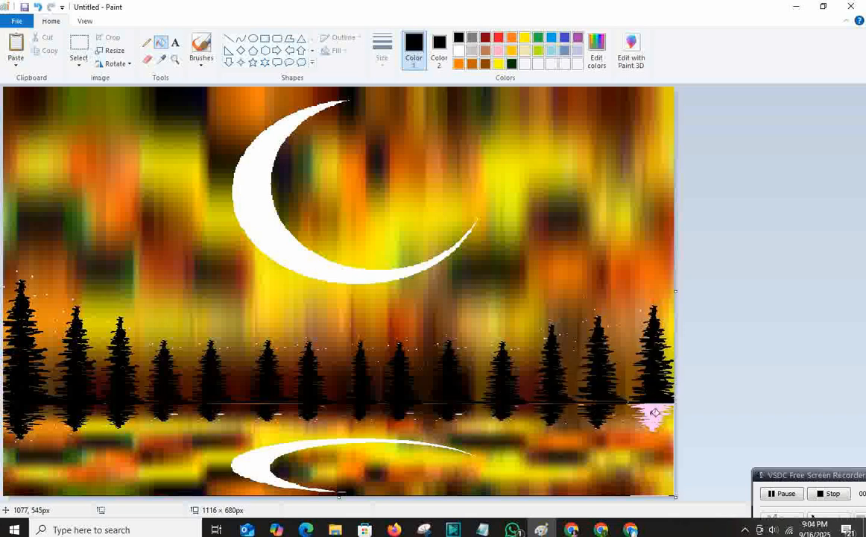
left_click(654, 412)
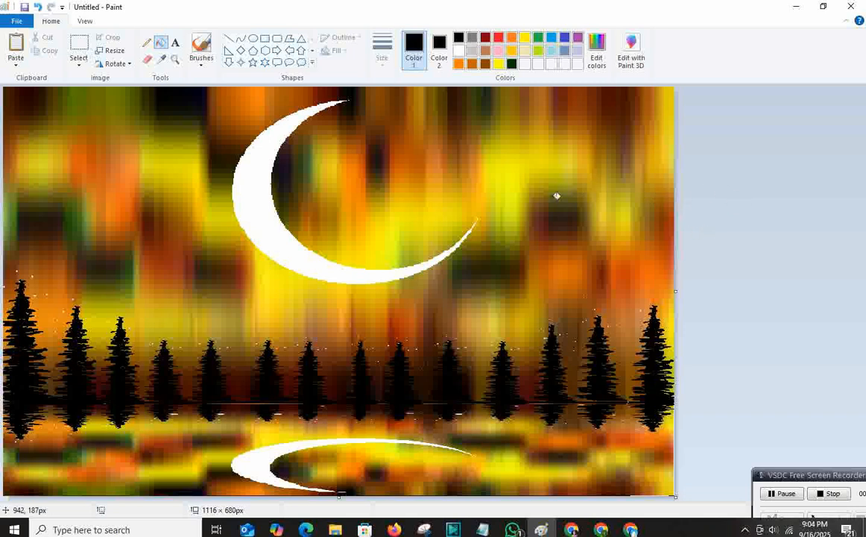
Widen the canvas to about 1281 px and pencil a cluster of short, thin white horizontal strokes on the added black strip.
mouse_move(677, 289)
left_mouse_down()
mouse_move(736, 309)
mouse_move(773, 291)
left_mouse_up()
left_click(147, 42)
left_click(382, 52)
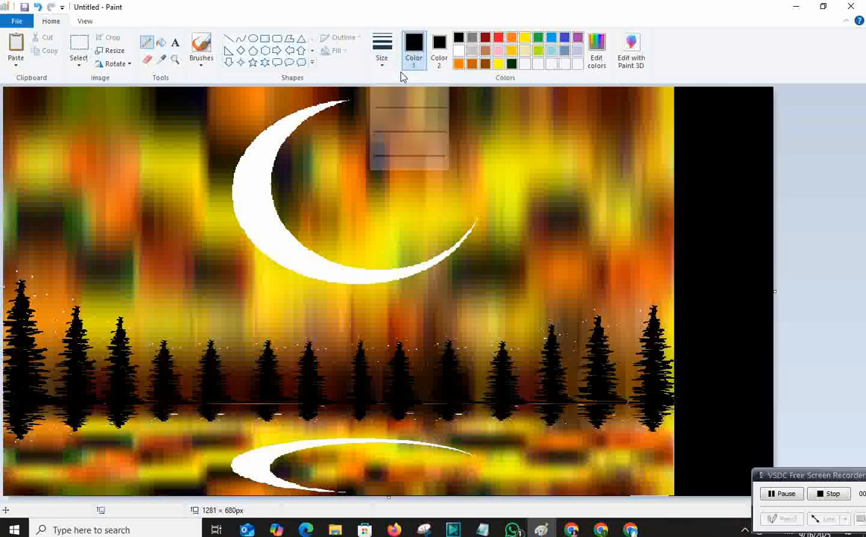
left_click(402, 88)
left_click(458, 50)
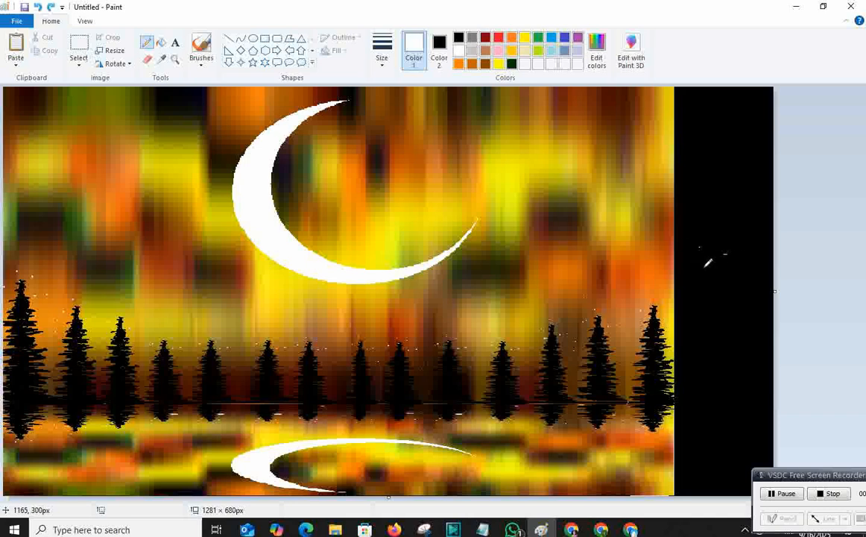
left_click(712, 267)
key("ctrl+z")
Copy the cluster of white strokes and place copies side by side across the water as ripples.
left_click(78, 66)
left_click(97, 91)
left_click_drag(685, 208, 771, 280)
key("ctrl+c")
key("ctrl+v")
left_click_drag(56, 120, 99, 437)
key("ctrl+v")
left_click_drag(34, 124, 186, 437)
key("ctrl+v")
left_click_drag(23, 126, 270, 444)
key("ctrl+v")
left_click_drag(34, 139, 371, 425)
Undo the stray paste of strokes in the sky and trim the canvas to 1116 px wide, removing the black strip.
key("ctrl+v")
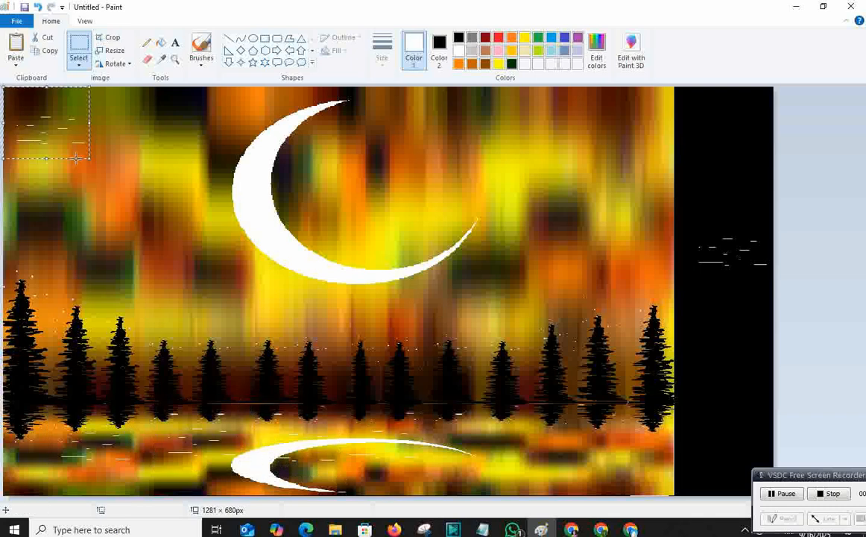
left_click(102, 161)
left_click_drag(778, 292, 675, 292)
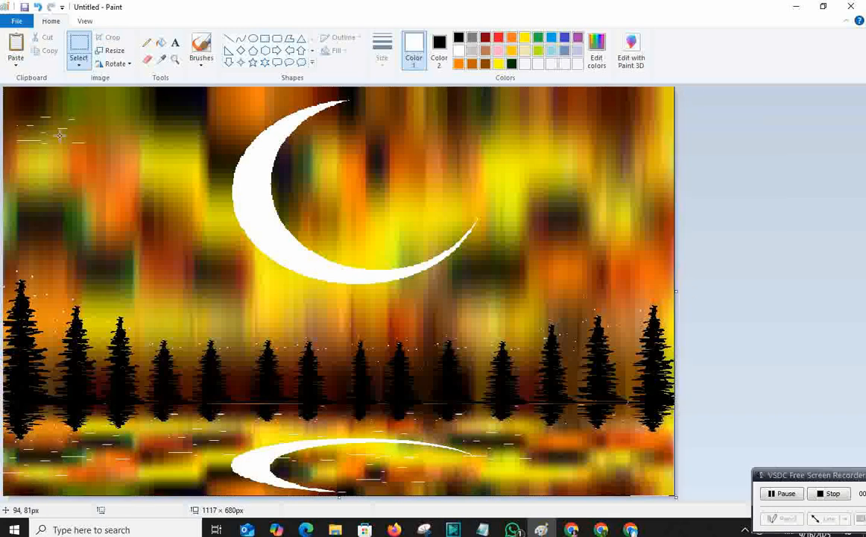
key("ctrl+z")
key("ctrl+z")
left_click_drag(775, 294, 674, 292)
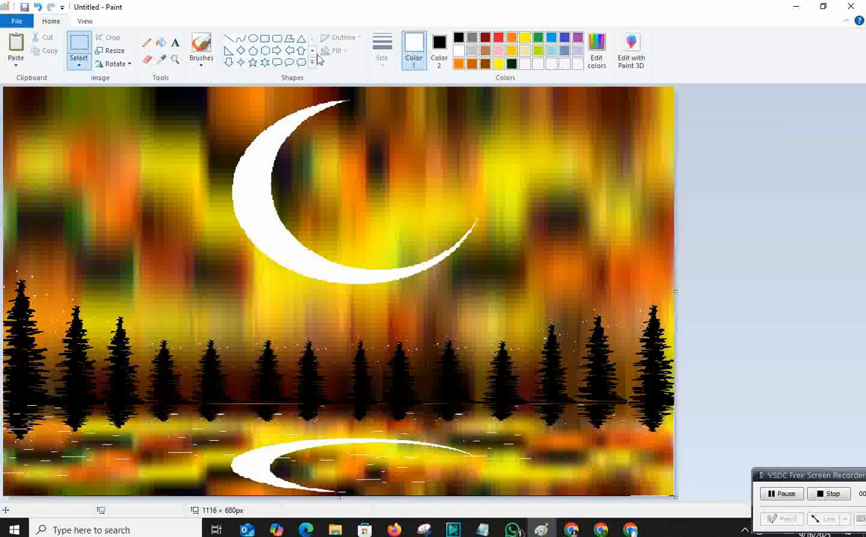
Draw a thin white horizontal line along the horizon across the full width of the picture, levelling both ends.
left_click(229, 38)
left_click(382, 49)
left_click(397, 98)
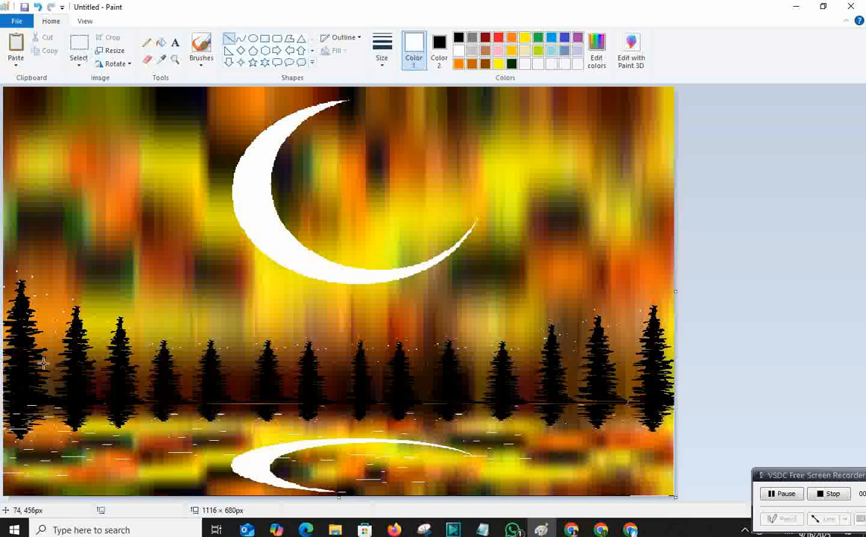
left_click_drag(6, 405, 785, 401)
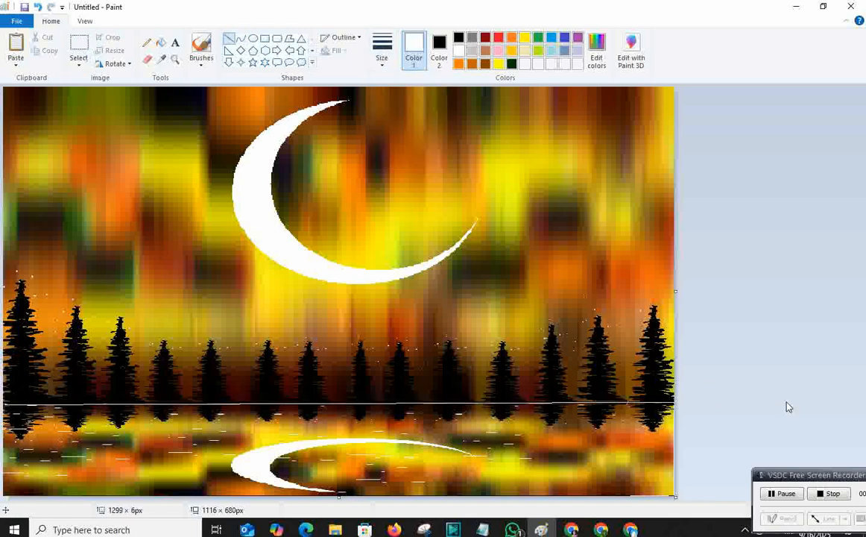
left_click_drag(11, 403, 6, 403)
left_click_drag(786, 401, 789, 403)
left_click(767, 338)
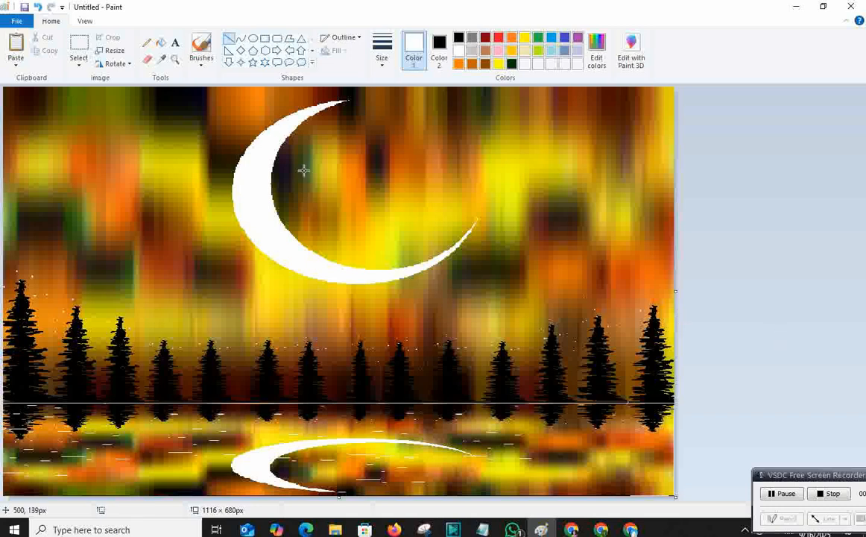
Paste further clusters of white ripple strokes left of the reflected crescent, above it and near the right-hand tree reflections.
key("ctrl+v")
mouse_move(30, 118)
left_mouse_down()
mouse_move(89, 499)
mouse_move(118, 464)
mouse_move(231, 438)
left_mouse_up()
key("ctrl+v")
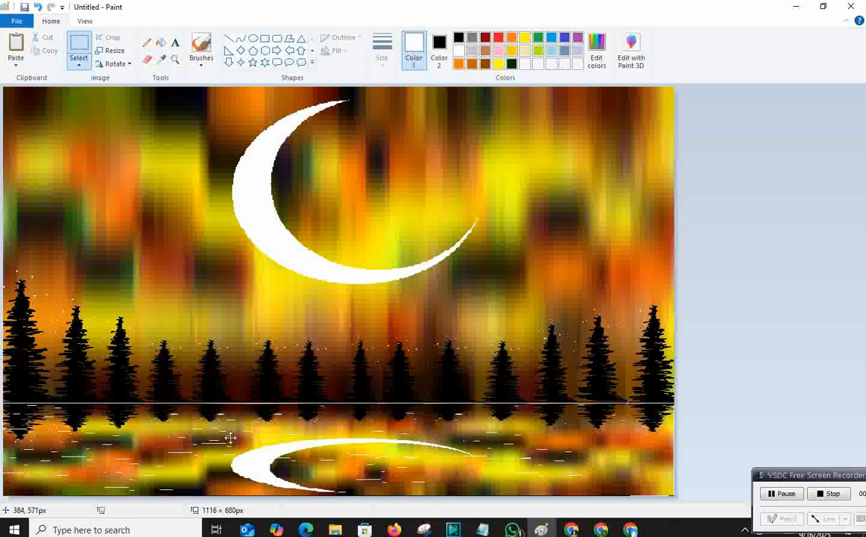
key("ctrl+v")
left_click_drag(33, 114, 325, 412)
key("ctrl+v")
mouse_move(43, 117)
left_mouse_down()
mouse_move(128, 419)
mouse_move(119, 400)
mouse_move(379, 457)
mouse_move(567, 435)
mouse_move(570, 421)
left_mouse_up()
Paste three more ripple clusters over the right part of the water, from the right edge toward the reflected crescent's tip.
key("ctrl+v")
key("ctrl+v")
mouse_move(97, 115)
left_mouse_down()
mouse_move(447, 325)
mouse_move(654, 419)
mouse_move(658, 413)
left_mouse_up()
key("ctrl+v")
mouse_move(25, 122)
left_mouse_down()
mouse_move(591, 471)
mouse_move(611, 453)
left_mouse_up()
key("ctrl+v")
mouse_move(51, 131)
left_mouse_down()
mouse_move(101, 196)
mouse_move(459, 470)
mouse_move(322, 336)
mouse_move(522, 467)
left_mouse_up()
Fill the remaining gaps around the reflected crescent and below the right-hand trees with more white ripple clusters.
key("ctrl+v")
key("ctrl+v")
mouse_move(67, 133)
left_mouse_down()
mouse_move(191, 433)
mouse_move(5, 405)
mouse_move(5, 433)
mouse_move(236, 351)
mouse_move(260, 474)
mouse_move(348, 387)
mouse_move(425, 441)
left_mouse_up()
key("ctrl+v")
key("ctrl+v")
key("ctrl+v")
key("ctrl+v")
mouse_move(63, 125)
left_mouse_down()
mouse_move(273, 364)
mouse_move(264, 421)
left_mouse_up()
key("ctrl+v")
mouse_move(65, 121)
left_mouse_down()
mouse_move(426, 432)
mouse_move(598, 424)
left_mouse_up()
key("ctrl+v")
mouse_move(63, 120)
left_mouse_down()
mouse_move(351, 419)
mouse_move(419, 412)
left_mouse_up()
Place smaller ripple clusters of about 99 × 49 px just below the horizon under the right-hand trees and at both picture ends.
key("ctrl+v")
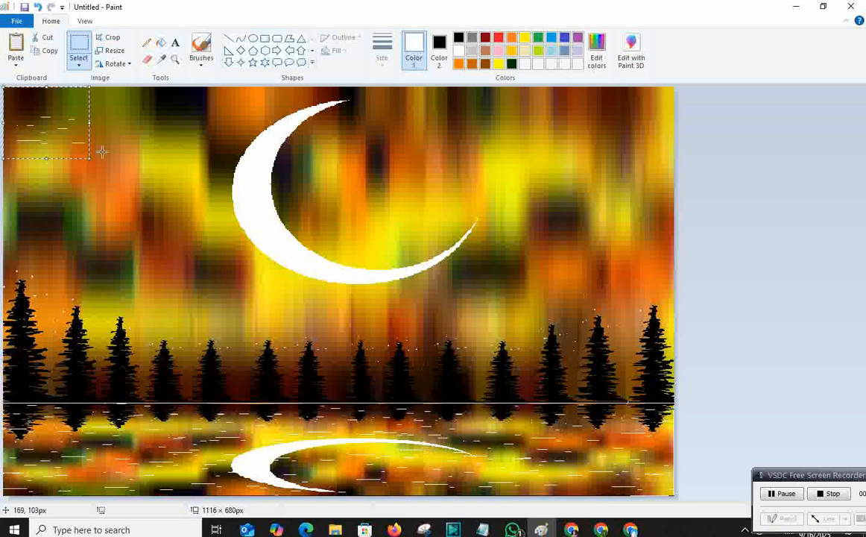
mouse_move(26, 93)
left_mouse_down()
mouse_move(429, 367)
mouse_move(451, 369)
mouse_move(490, 407)
left_mouse_up()
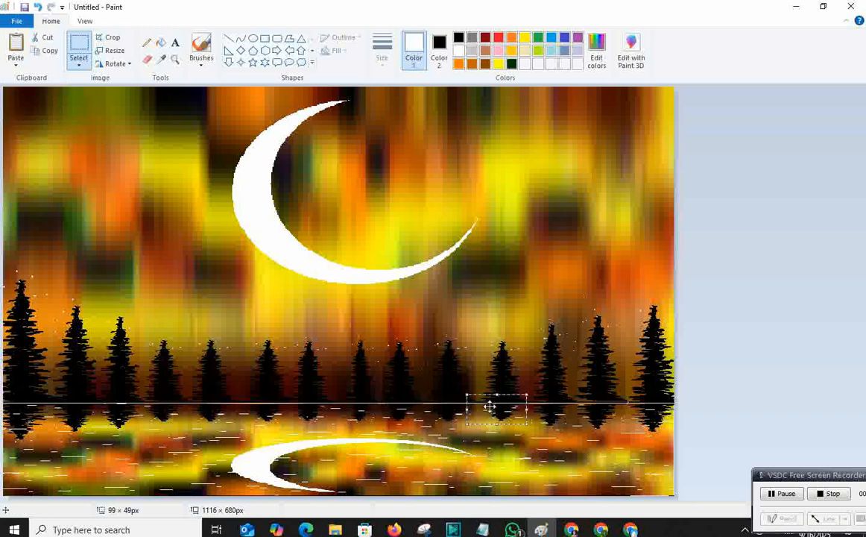
key("ctrl+v")
mouse_move(37, 92)
left_mouse_down()
mouse_move(574, 412)
mouse_move(654, 408)
left_mouse_up()
key("ctrl+v")
left_click_drag(34, 92, 67, 416)
key("ctrl+v")
mouse_move(17, 102)
left_mouse_down()
mouse_move(17, 418)
mouse_move(10, 414)
left_mouse_up()
Paste more small ripple clusters along the waterline from the left-hand tree reflections to the middle of the picture.
key("ctrl+v")
left_click_drag(29, 103, 167, 368)
key("ctrl+v")
left_click_drag(30, 101, 146, 413)
key("ctrl+v")
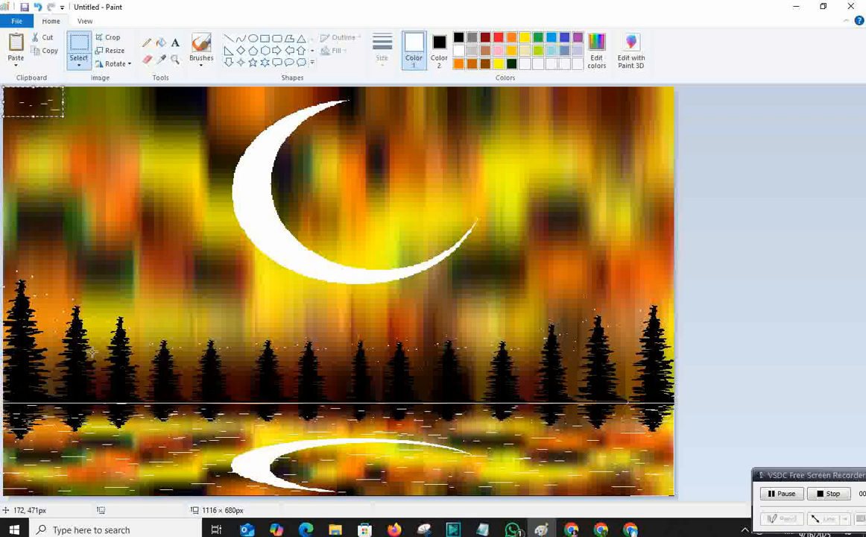
left_click_drag(26, 103, 283, 411)
key("ctrl+v")
left_click_drag(64, 104, 384, 413)
Continue pasting small ripple clusters along the waterline under the trees right of the middle.
key("ctrl+v")
left_click_drag(31, 110, 449, 410)
key("ctrl+v")
left_click_drag(20, 102, 477, 391)
key("ctrl+v")
left_click_drag(26, 97, 535, 374)
key("ctrl+v")
left_click_drag(22, 102, 588, 362)
Add three more small ripple clusters along the waterline beneath the leftmost trees.
key("ctrl+v")
left_click_drag(18, 93, 12, 410)
key("ctrl+v")
left_click_drag(20, 102, 93, 377)
key("ctrl+v")
left_click_drag(20, 96, 82, 382)
left_click(293, 407)
Paste two widened ripple clusters over the lower water, one 271 × 49 px at the left and one 701 × 49 px across the middle.
key("ctrl+v")
left_click_drag(163, 109, 147, 460)
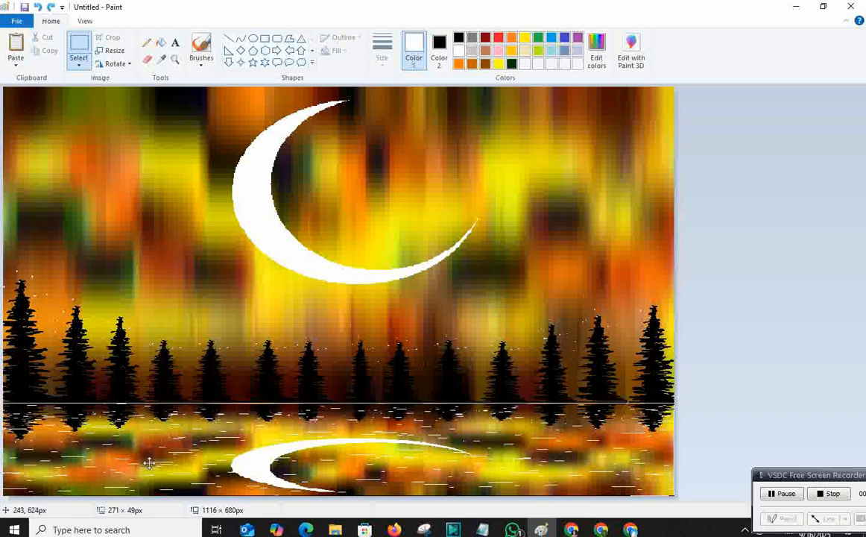
key("ctrl+v")
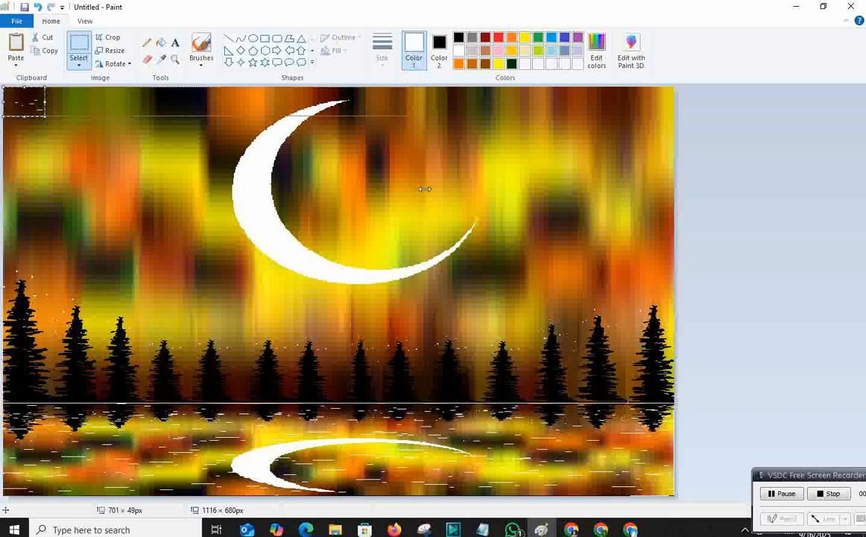
left_click_drag(276, 105, 329, 465)
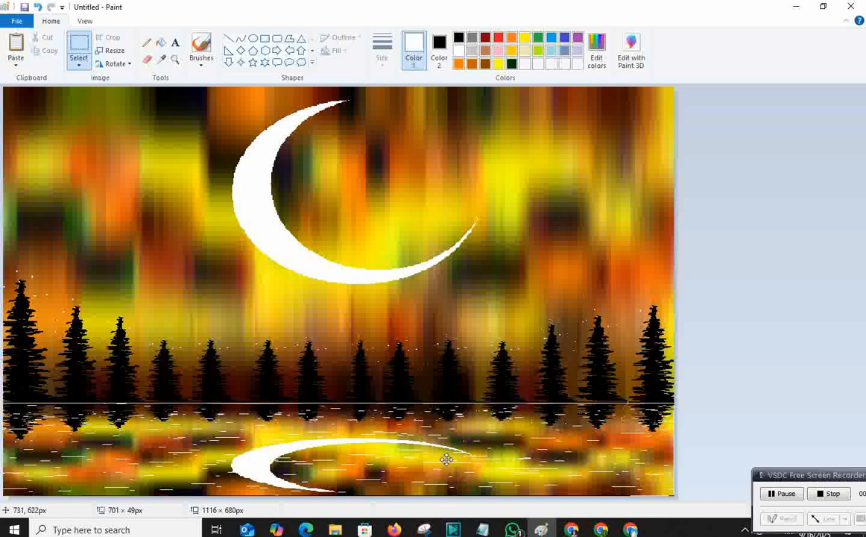
left_click(755, 347)
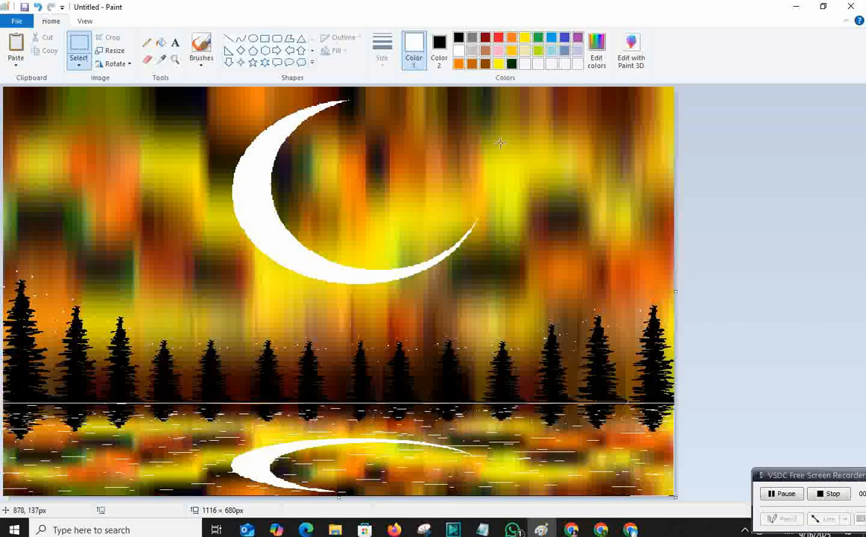
Dot white stars of varying sizes across the sky with the pencil, changing its line width between batches.
left_click(147, 42)
left_click(381, 50)
left_click(416, 166)
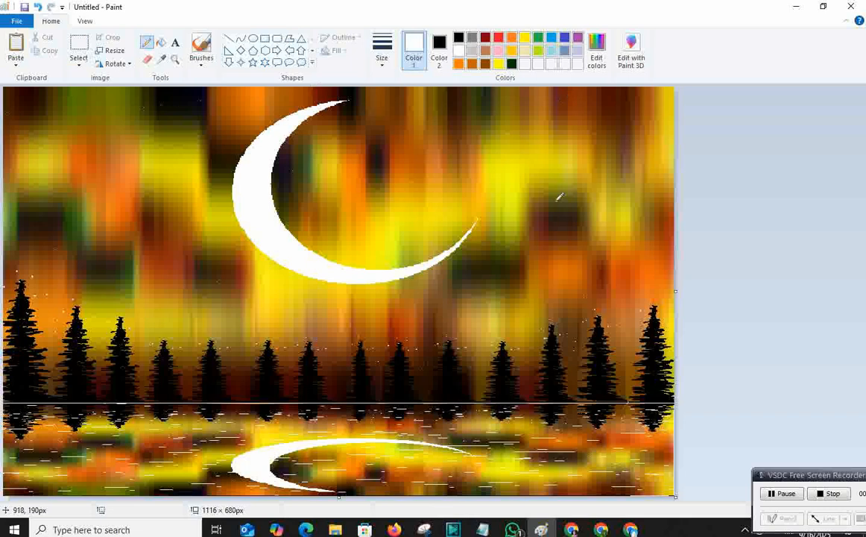
left_click(382, 59)
left_click(419, 115)
left_click(456, 130)
left_click(517, 225)
left_click(423, 180)
left_click(381, 72)
left_click(403, 150)
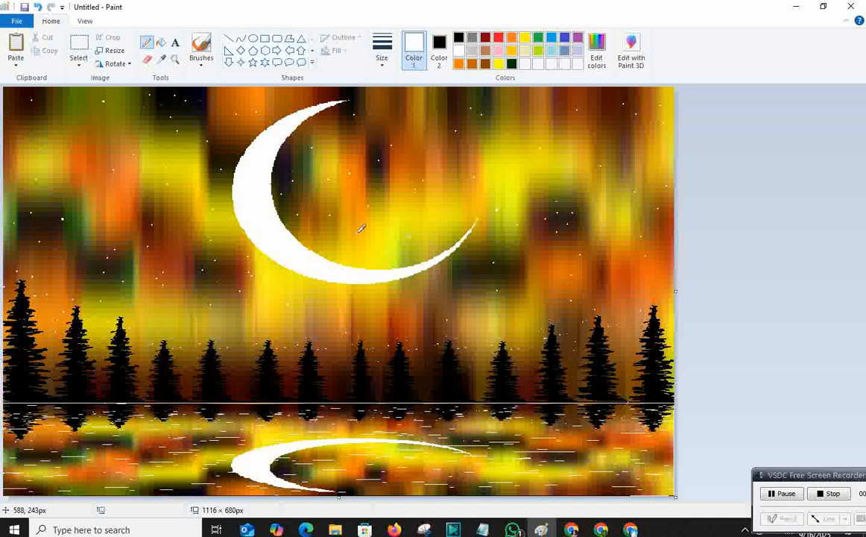